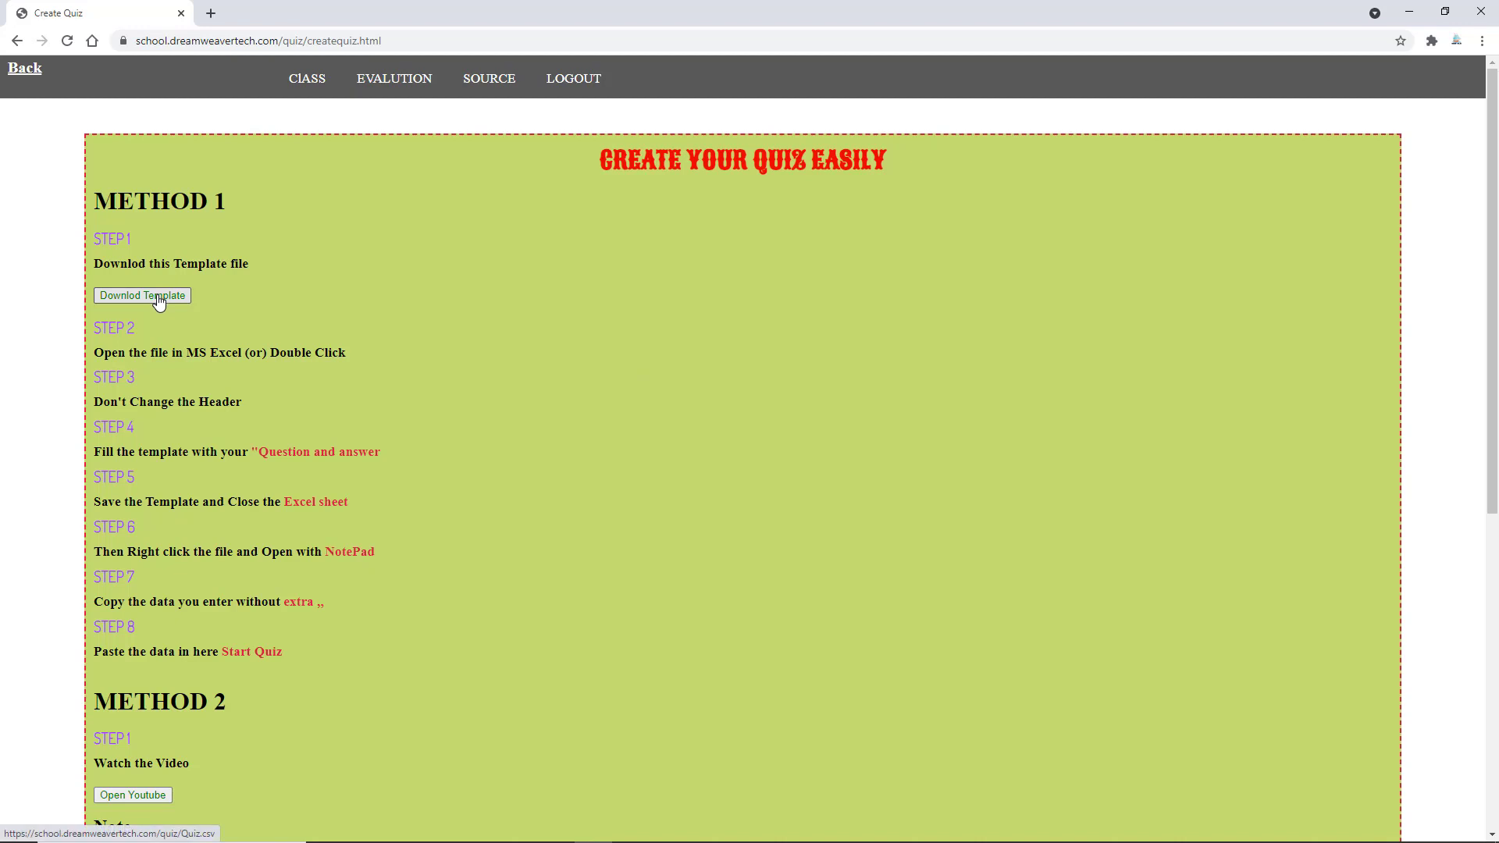
Download the quiz template and open the Quiz file from the Downloads folder in Excel
{"action": "left_click", "coordinate": [159, 302]}
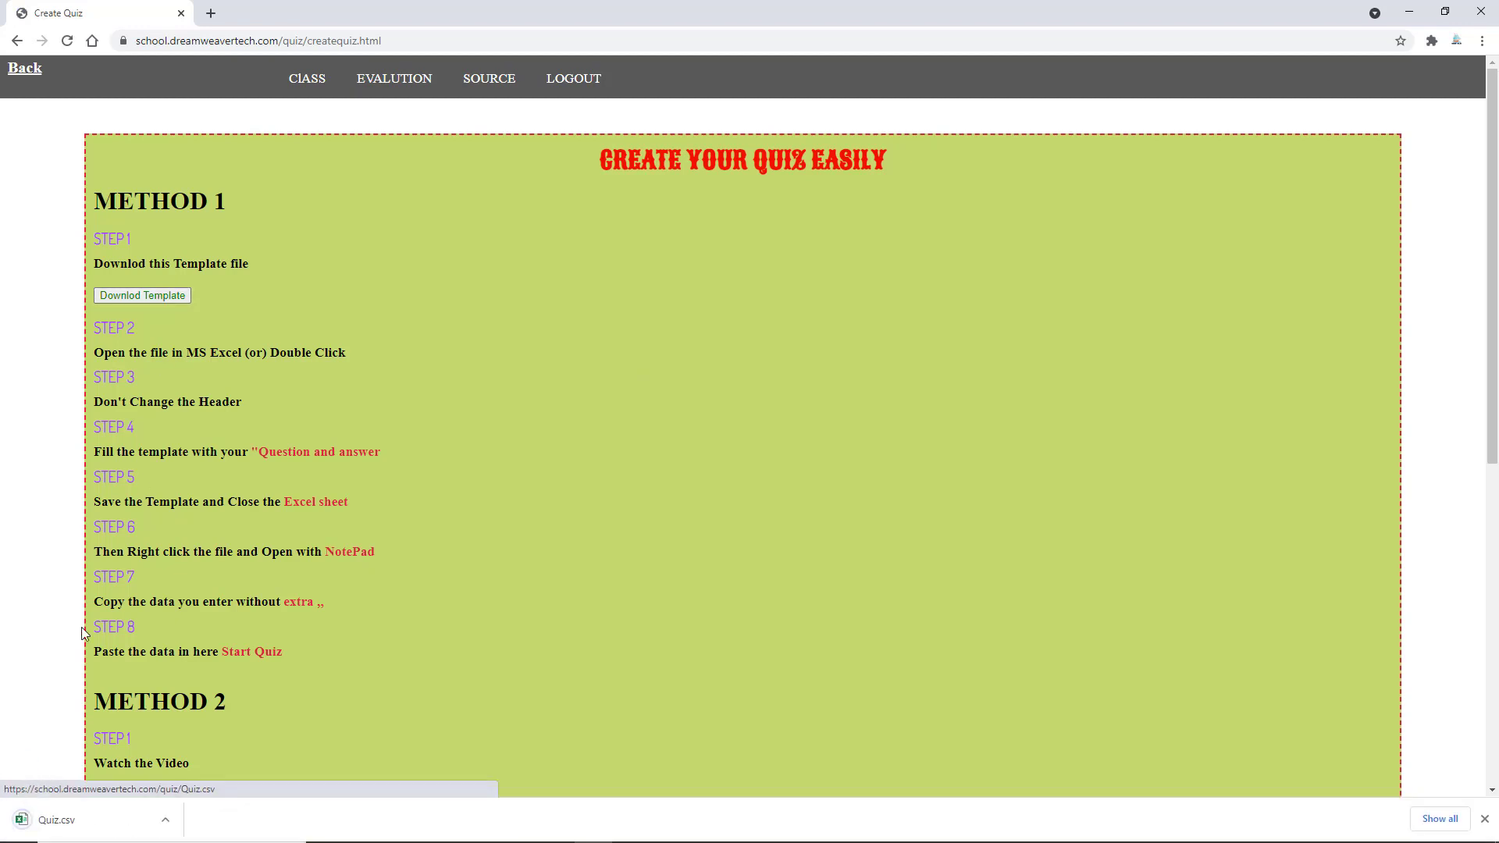
{"action": "left_click", "coordinate": [166, 819]}
{"action": "left_click", "coordinate": [209, 773]}
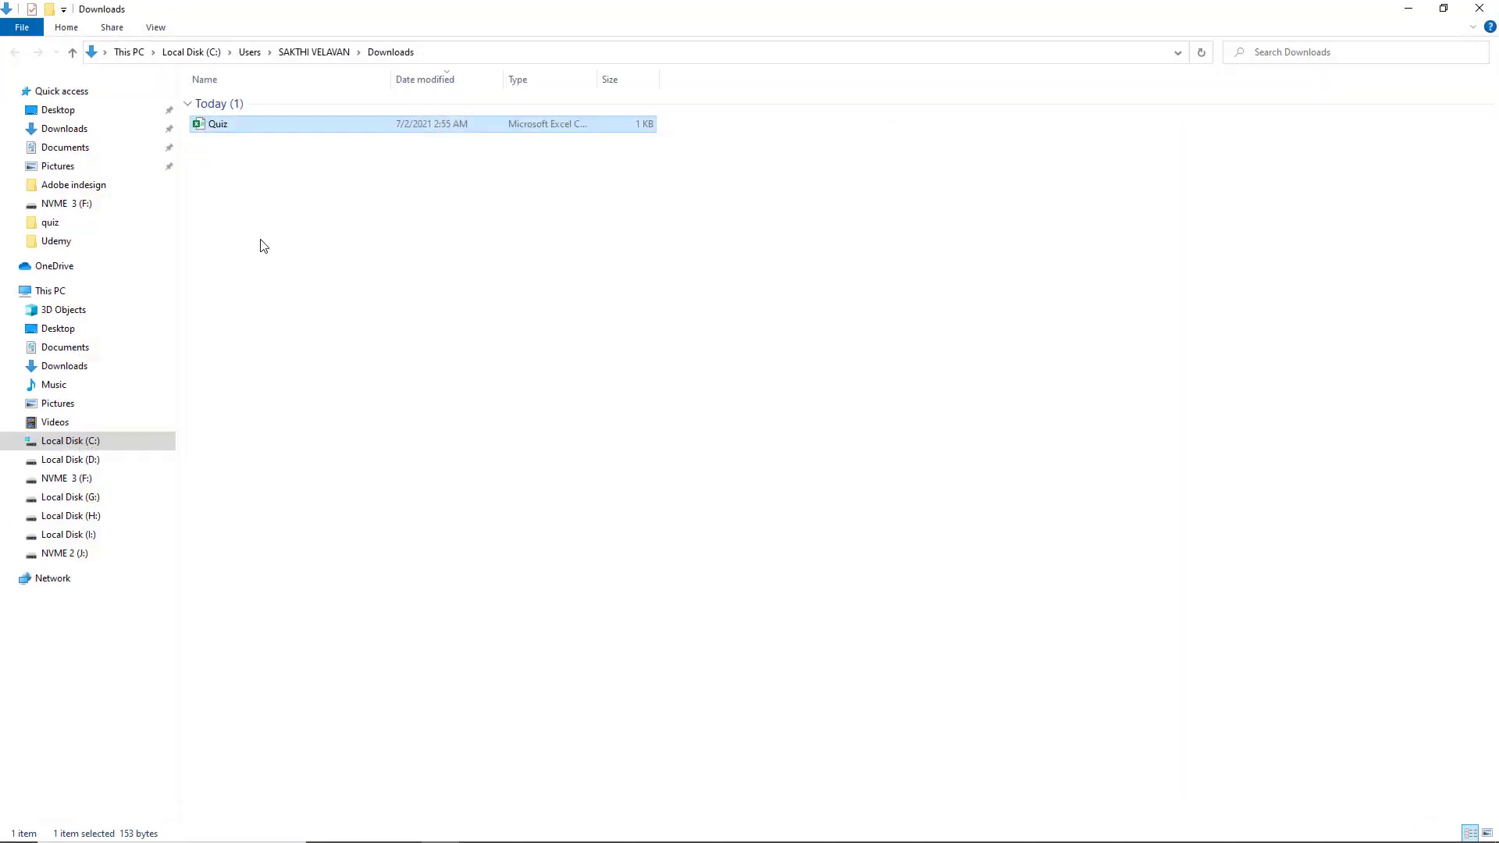
{"action": "double_click", "coordinate": [286, 122]}
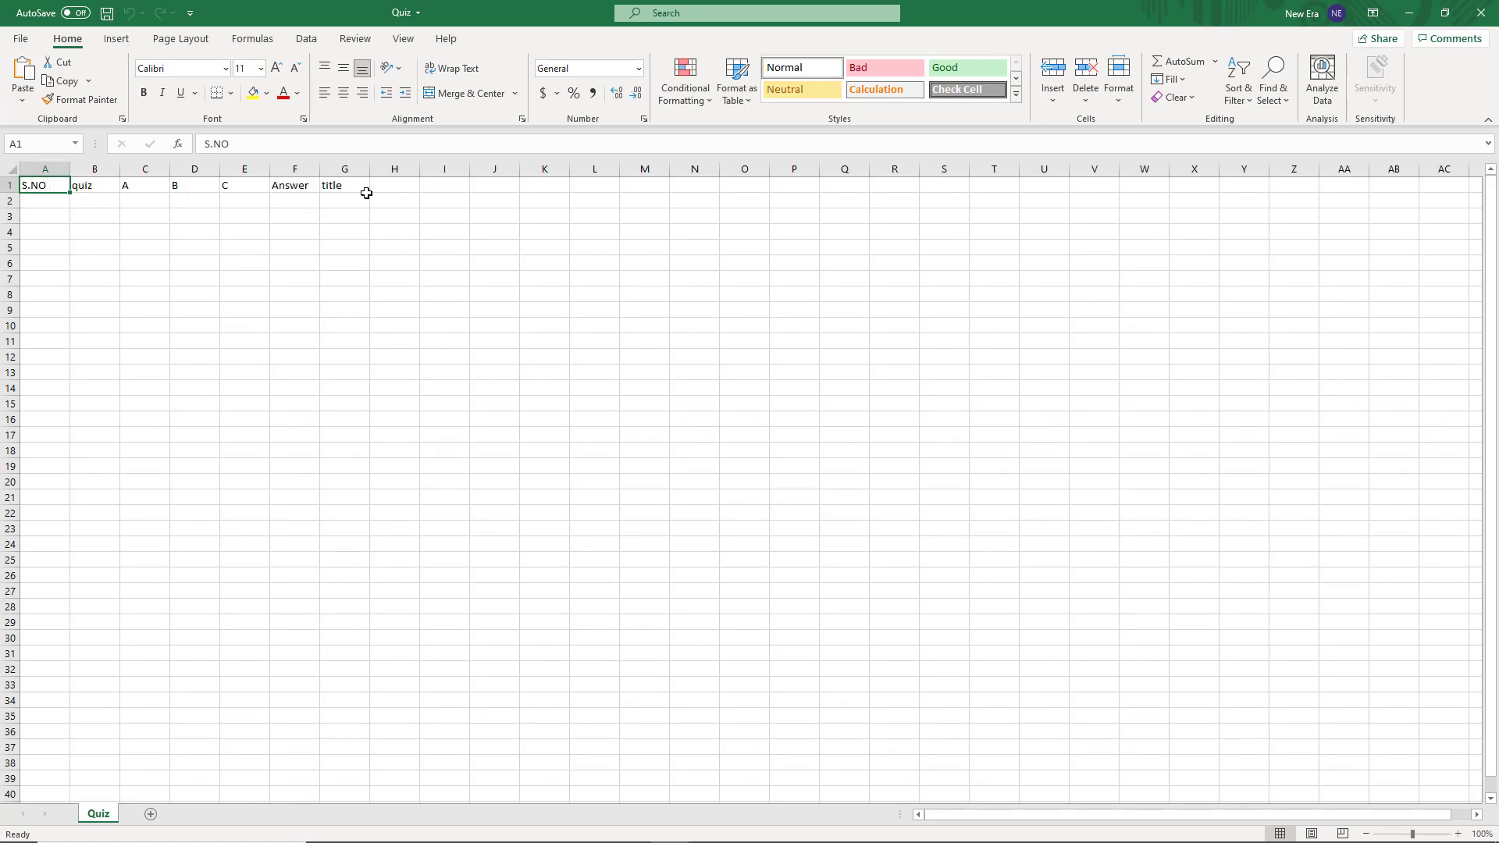
Paste the ten copied question rows starting at cell A2 and widen the quiz column to fit the question text
{"action": "left_click", "coordinate": [51, 203]}
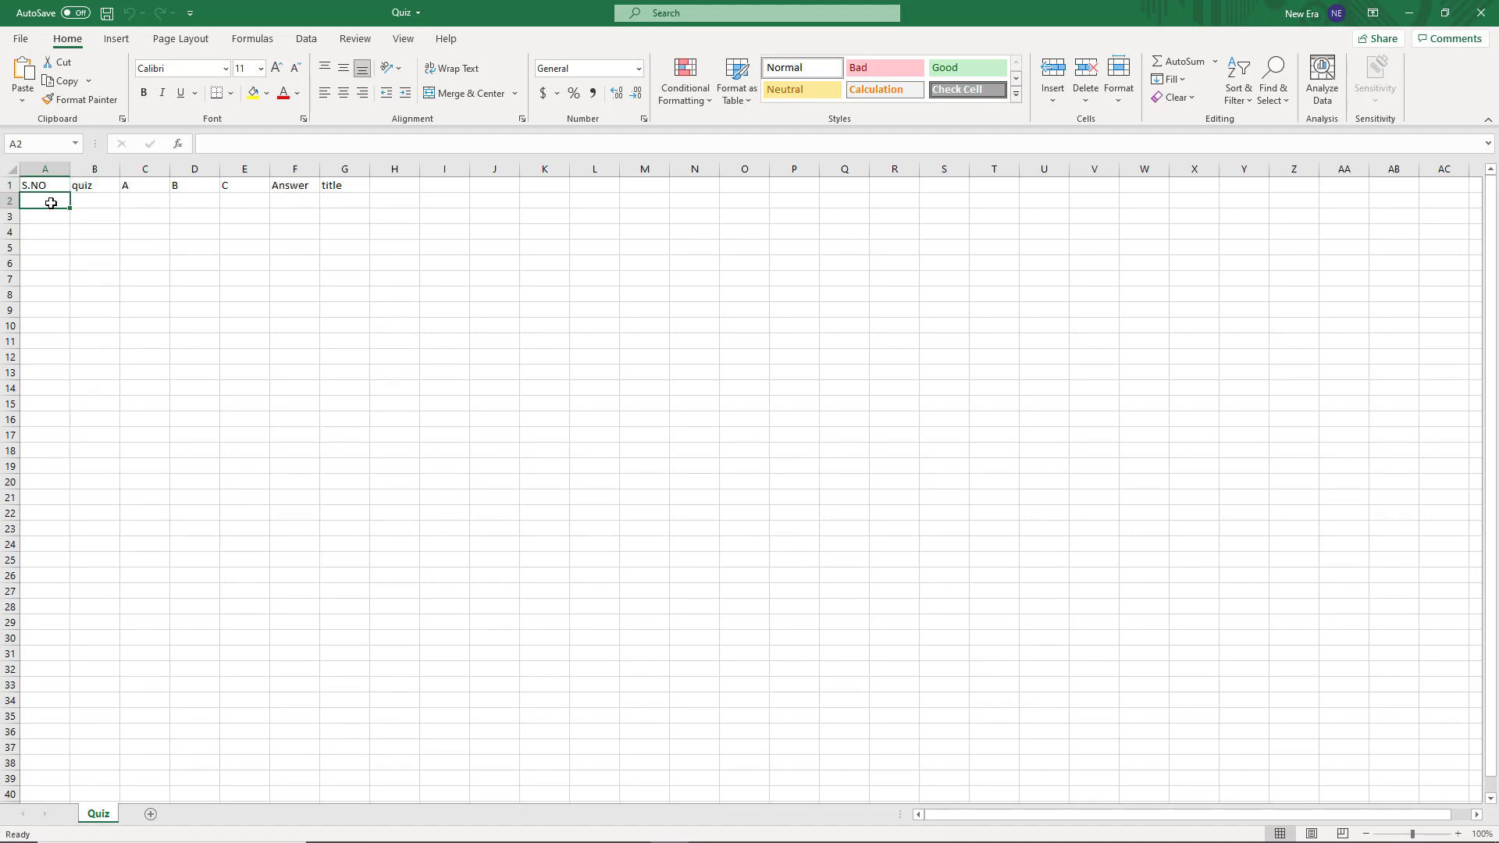
{"action": "key", "text": "ctrl+v"}
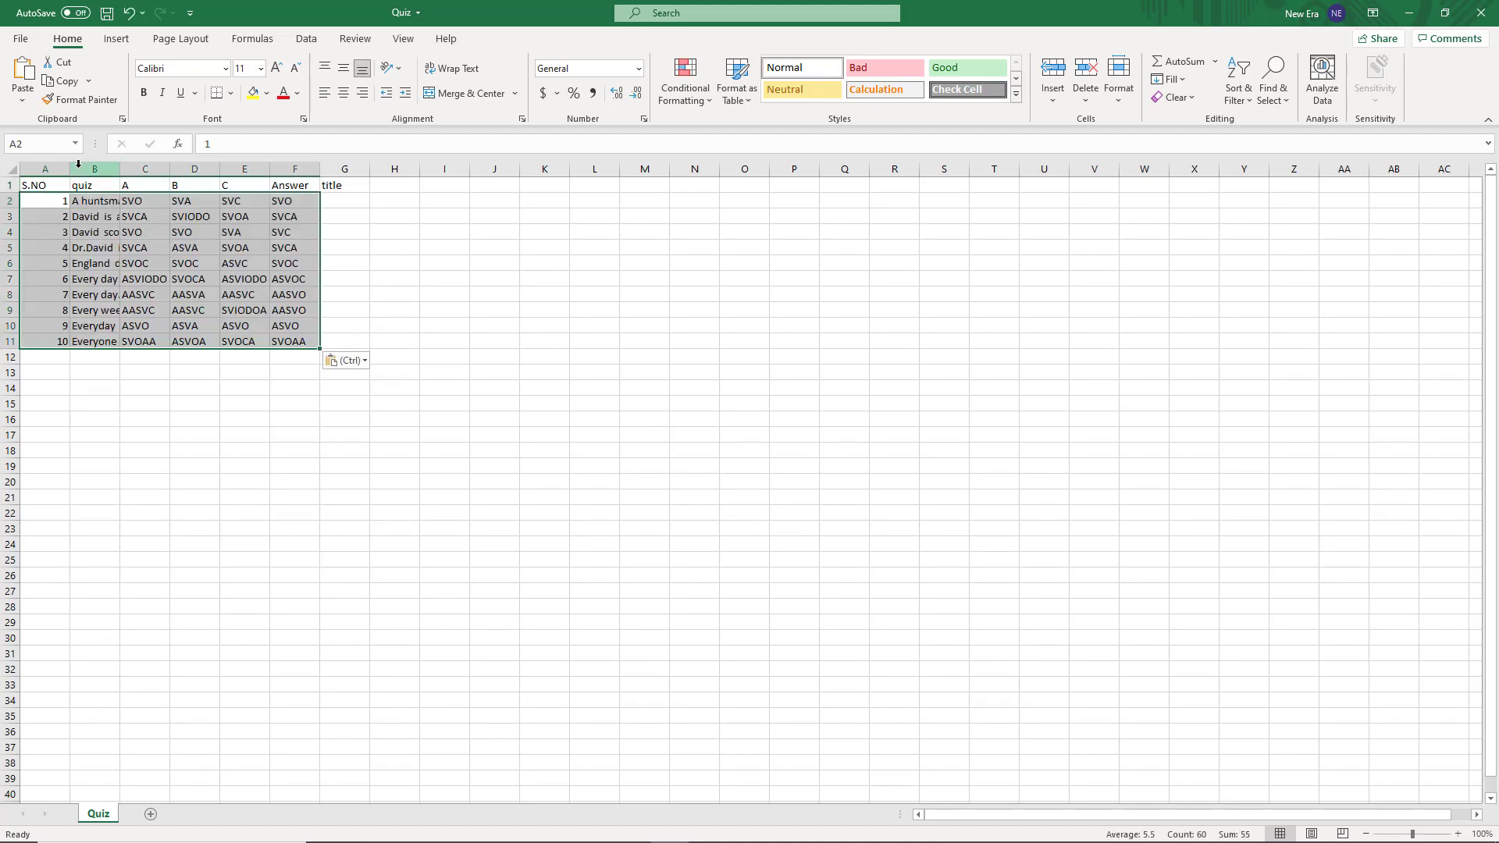
{"action": "left_click_drag", "start_coordinate": [121, 169], "coordinate": [363, 172]}
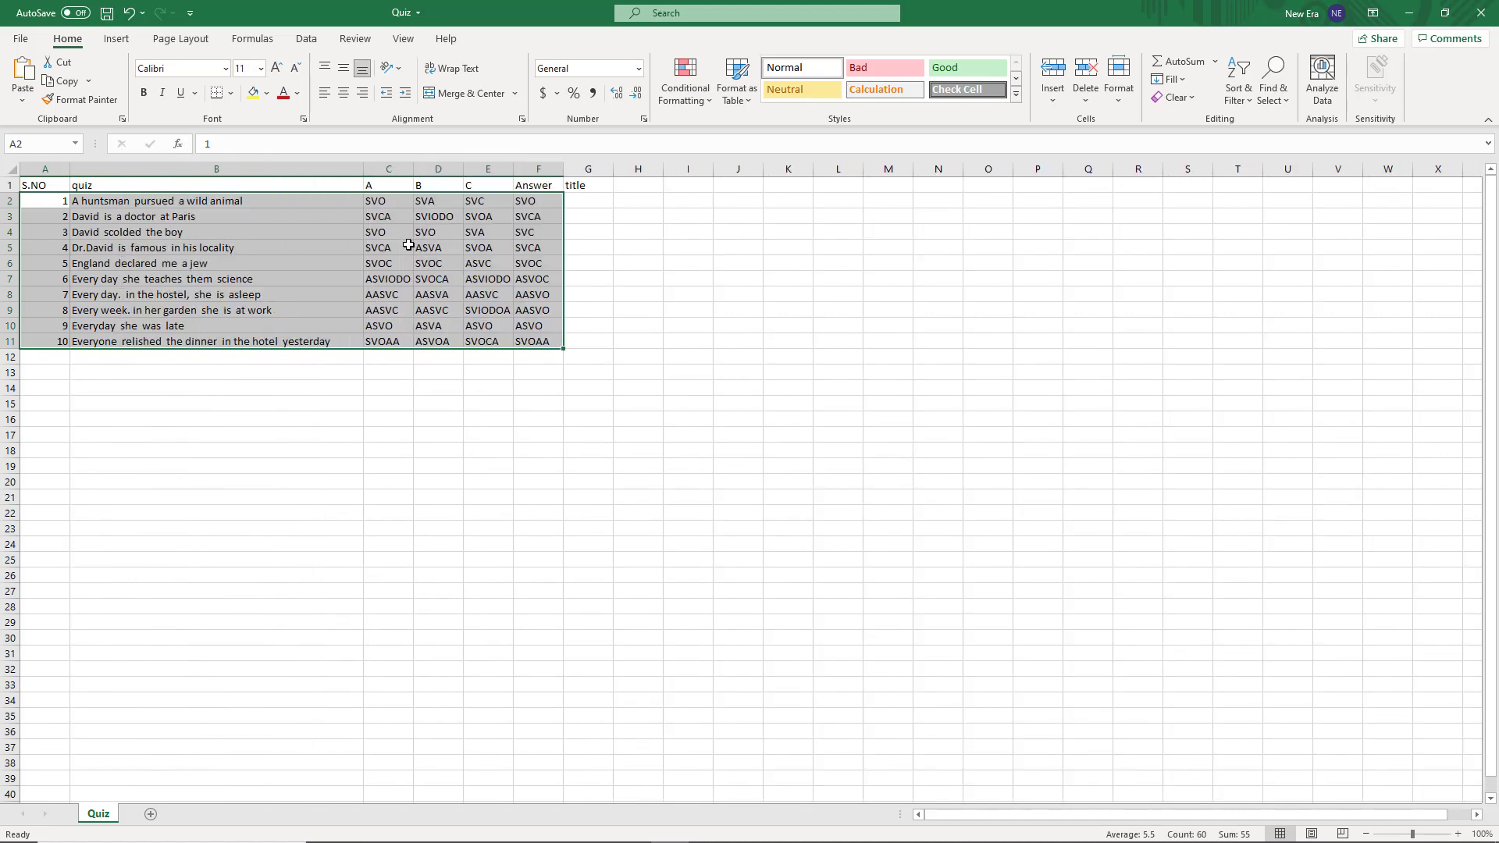
{"action": "left_click", "coordinate": [361, 378]}
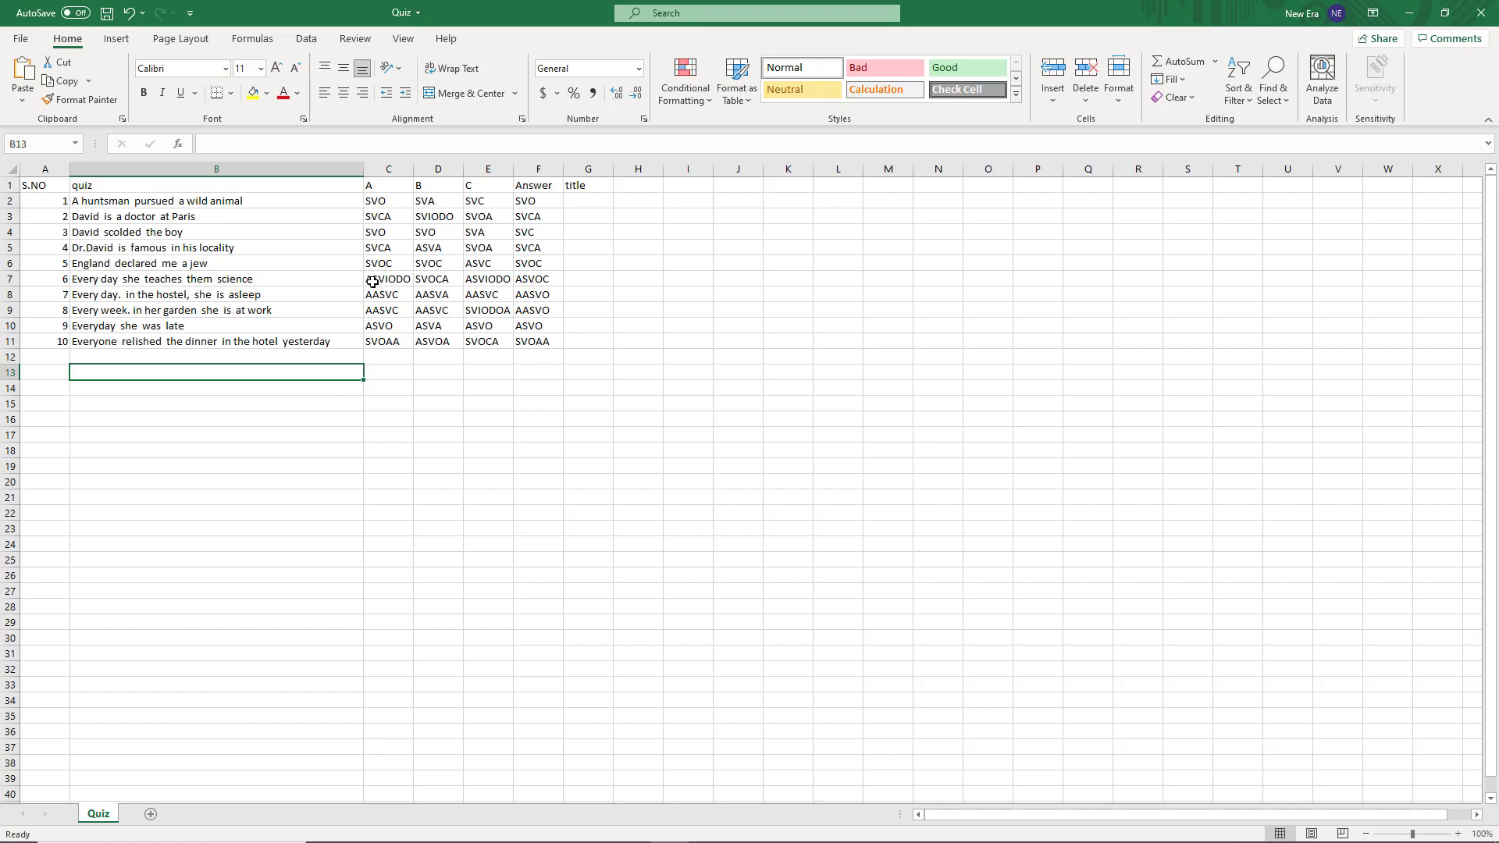
{"action": "left_click", "coordinate": [536, 200]}
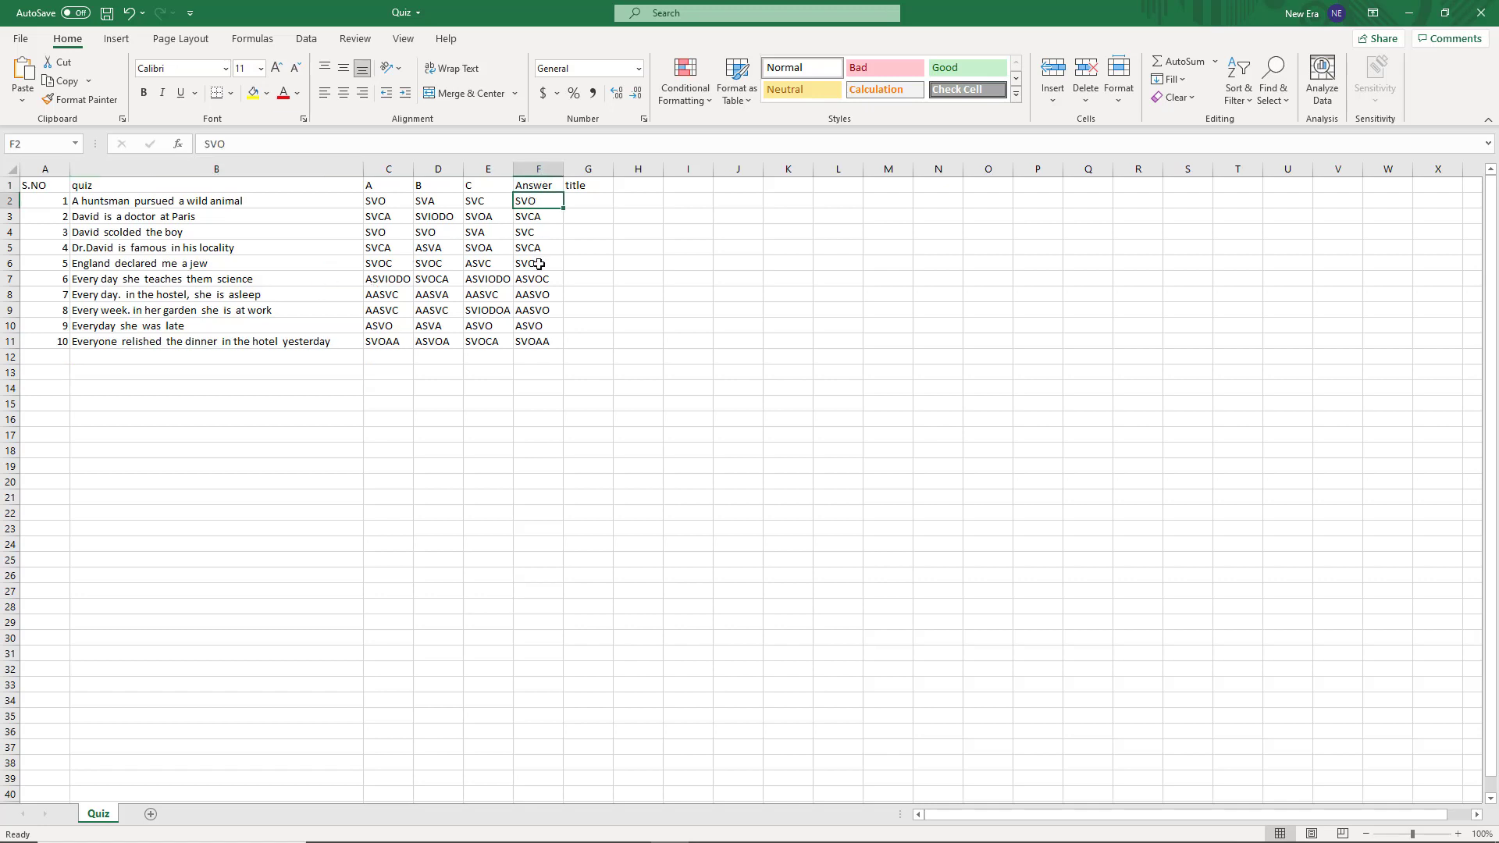
{"action": "left_click", "coordinate": [543, 297]}
{"action": "left_click", "coordinate": [545, 344]}
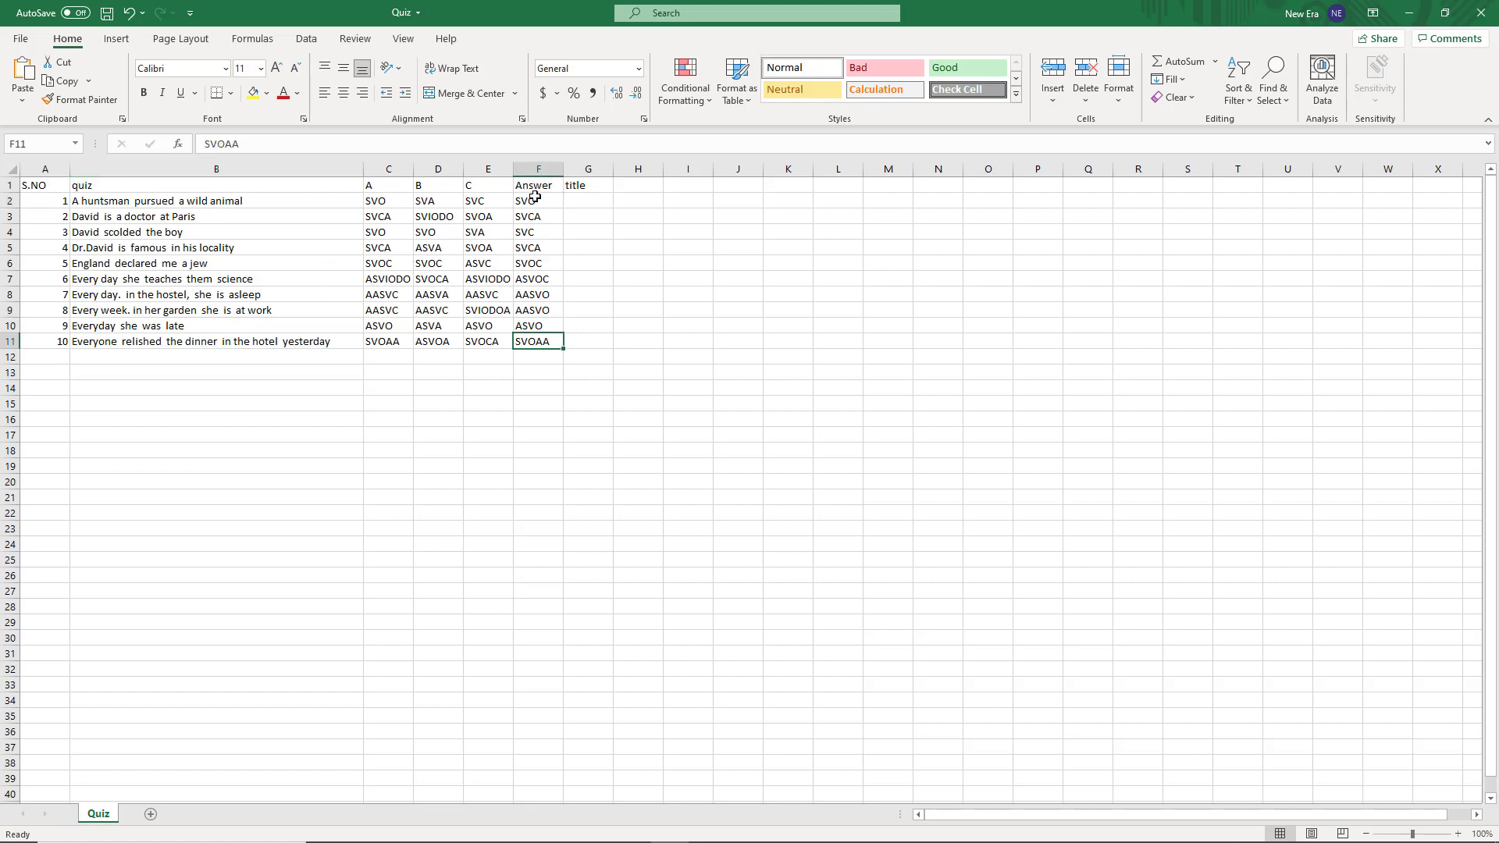
Enter "Sentence Pattern" as the quiz title in cell G2
{"action": "left_click", "coordinate": [590, 198]}
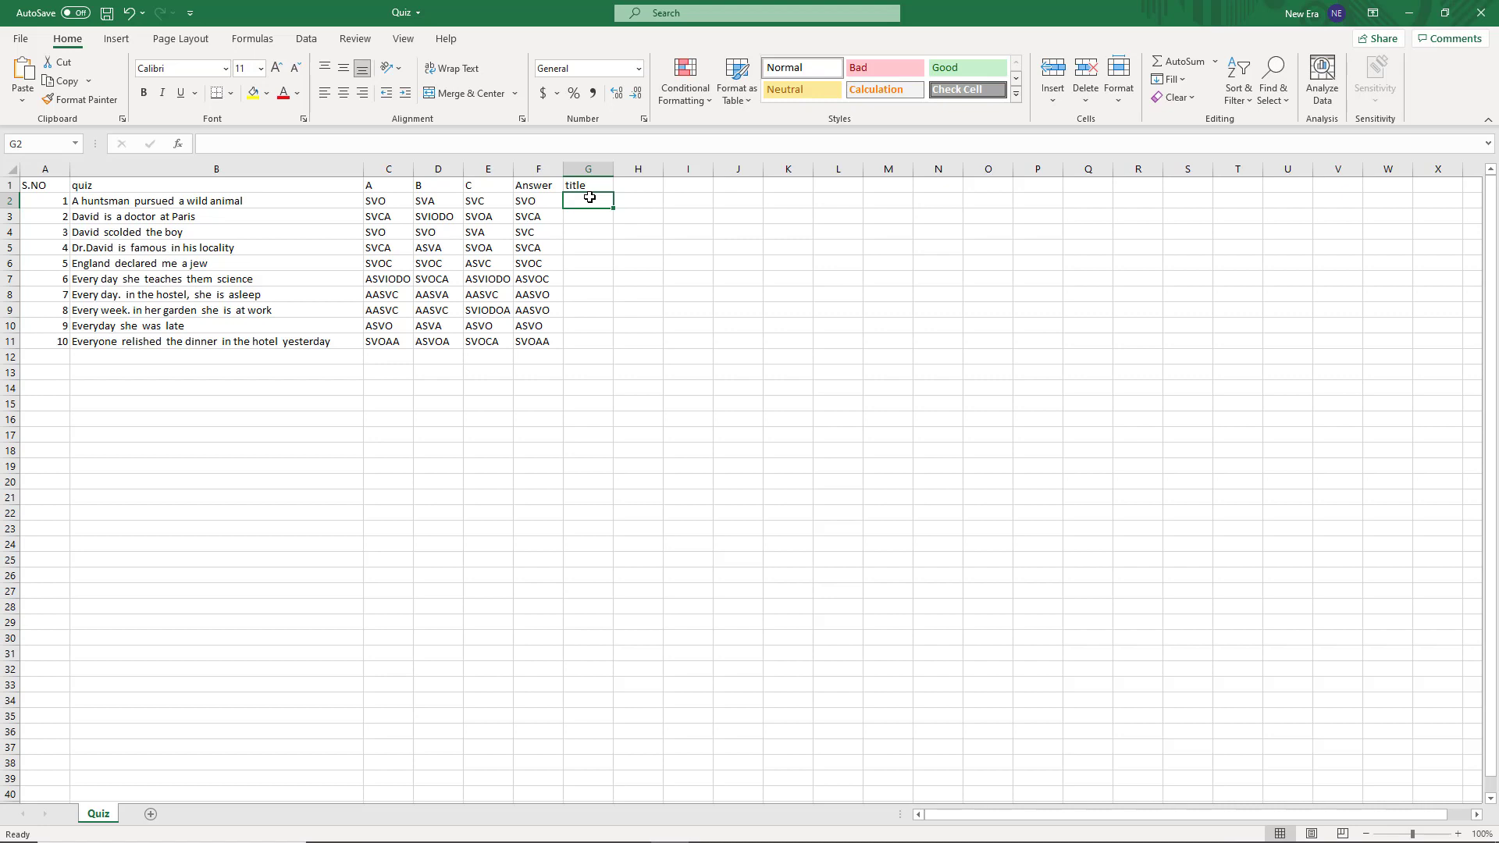
{"action": "type", "text": "S"}
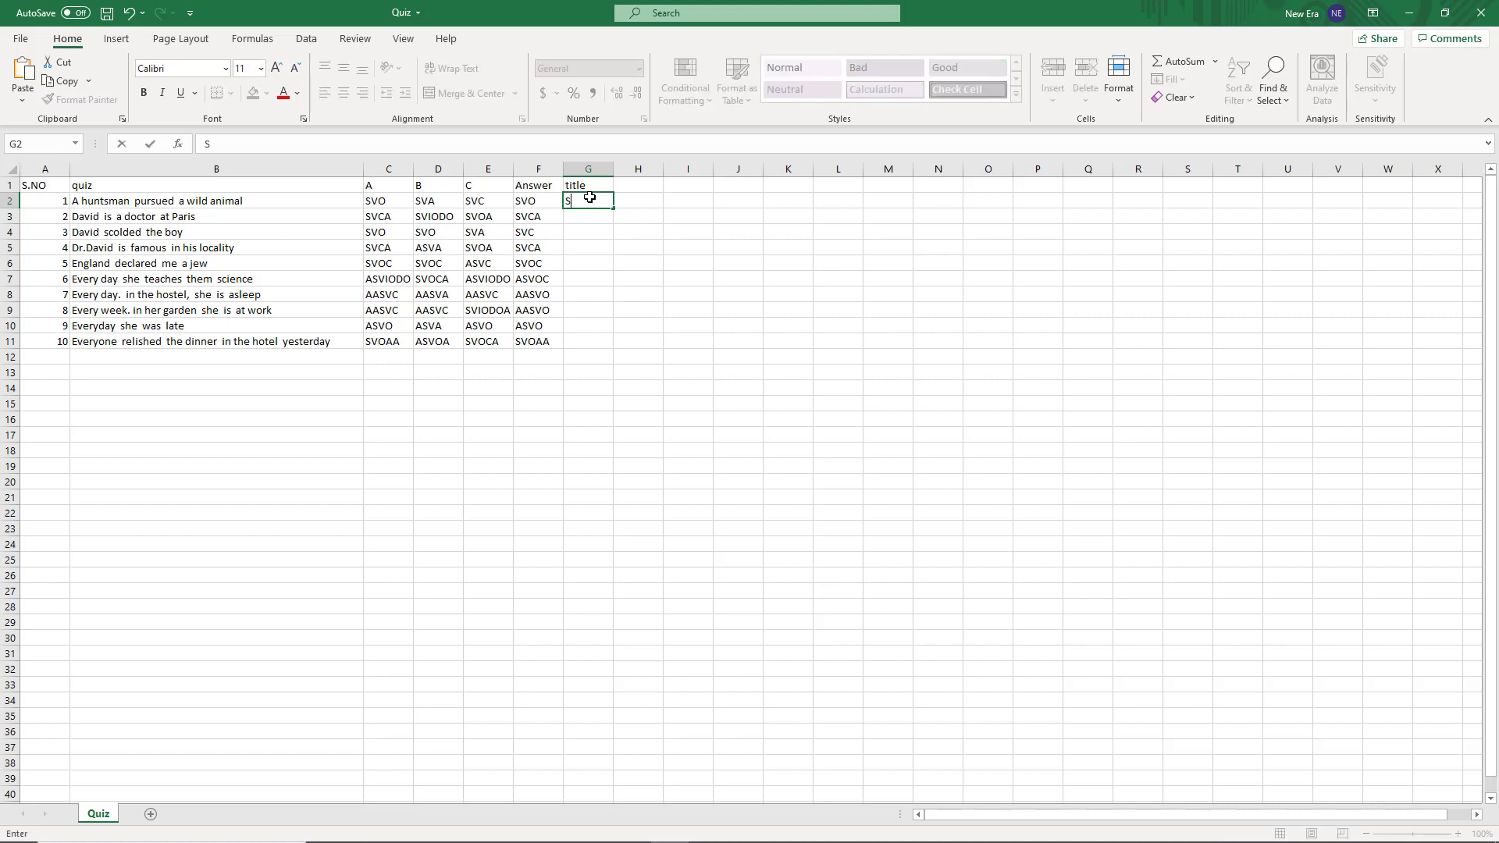
{"action": "type", "text": "entence Pattern"}
{"action": "left_click", "coordinate": [688, 404]}
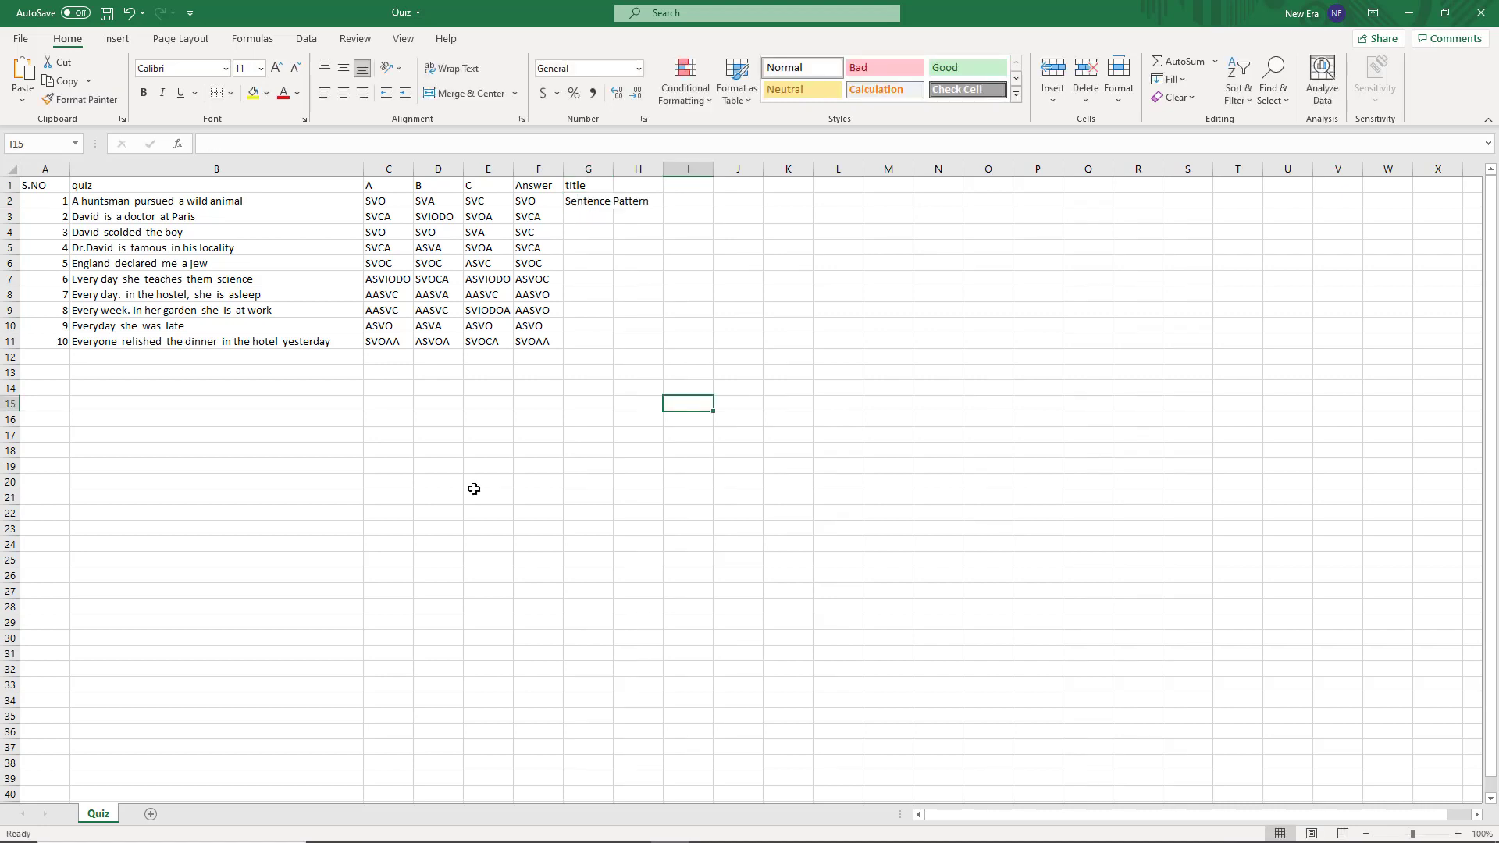
{"action": "left_click", "coordinate": [114, 293]}
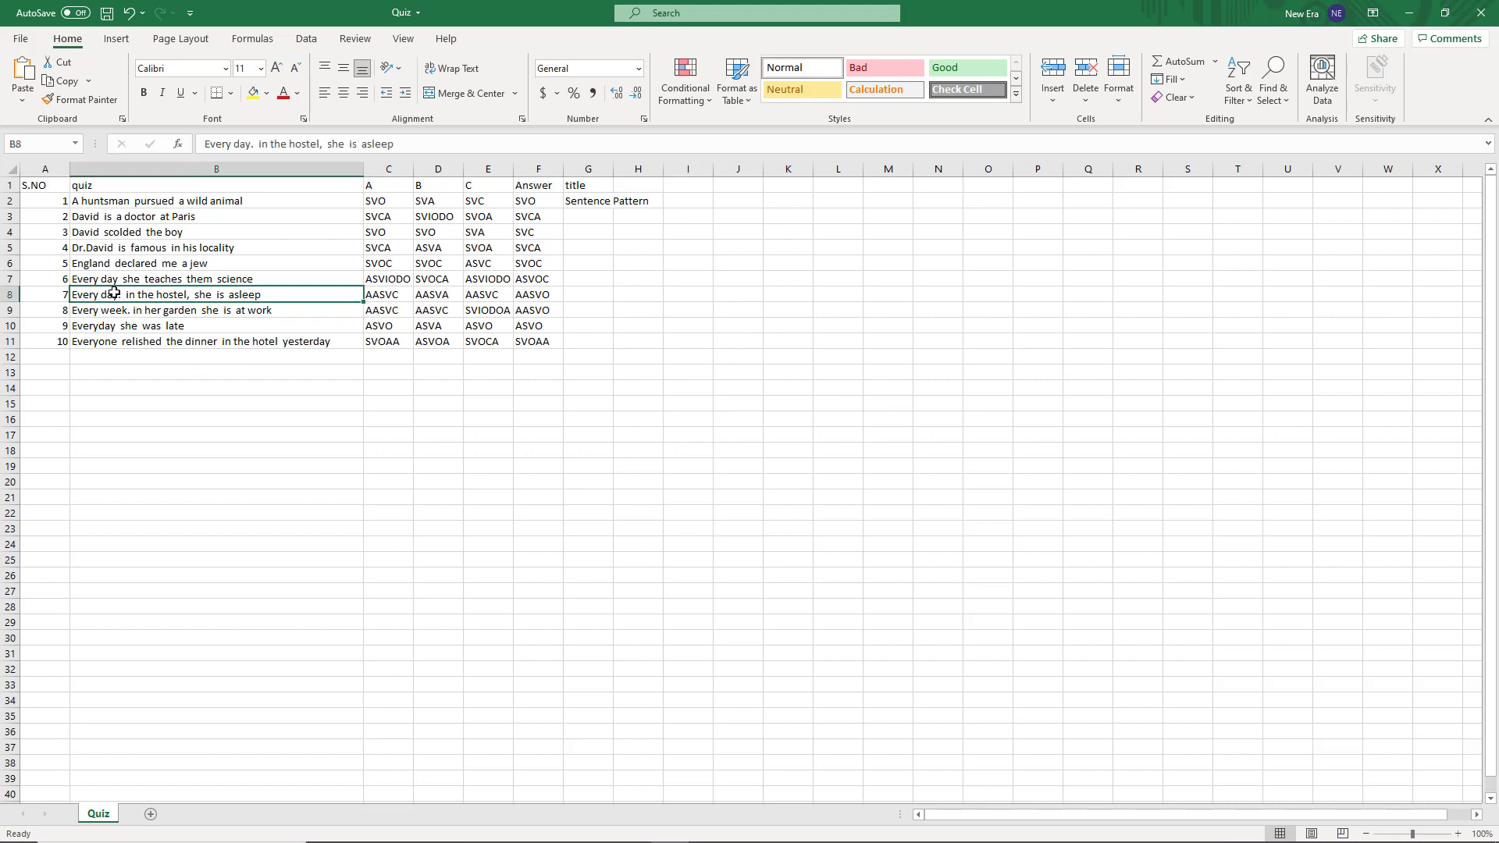
{"action": "double_click", "coordinate": [123, 294]}
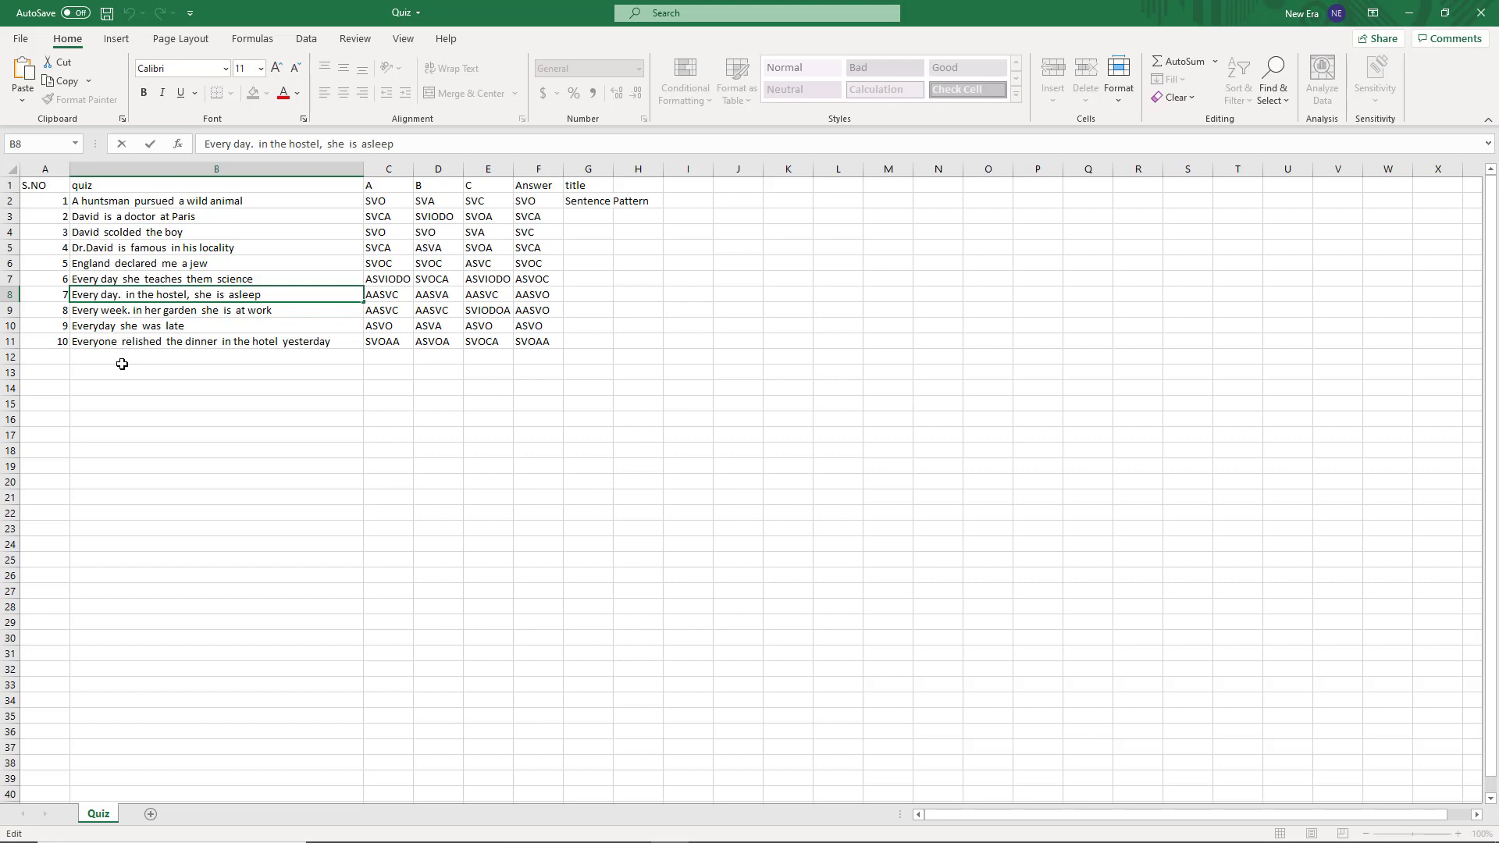
{"action": "left_click", "coordinate": [588, 358]}
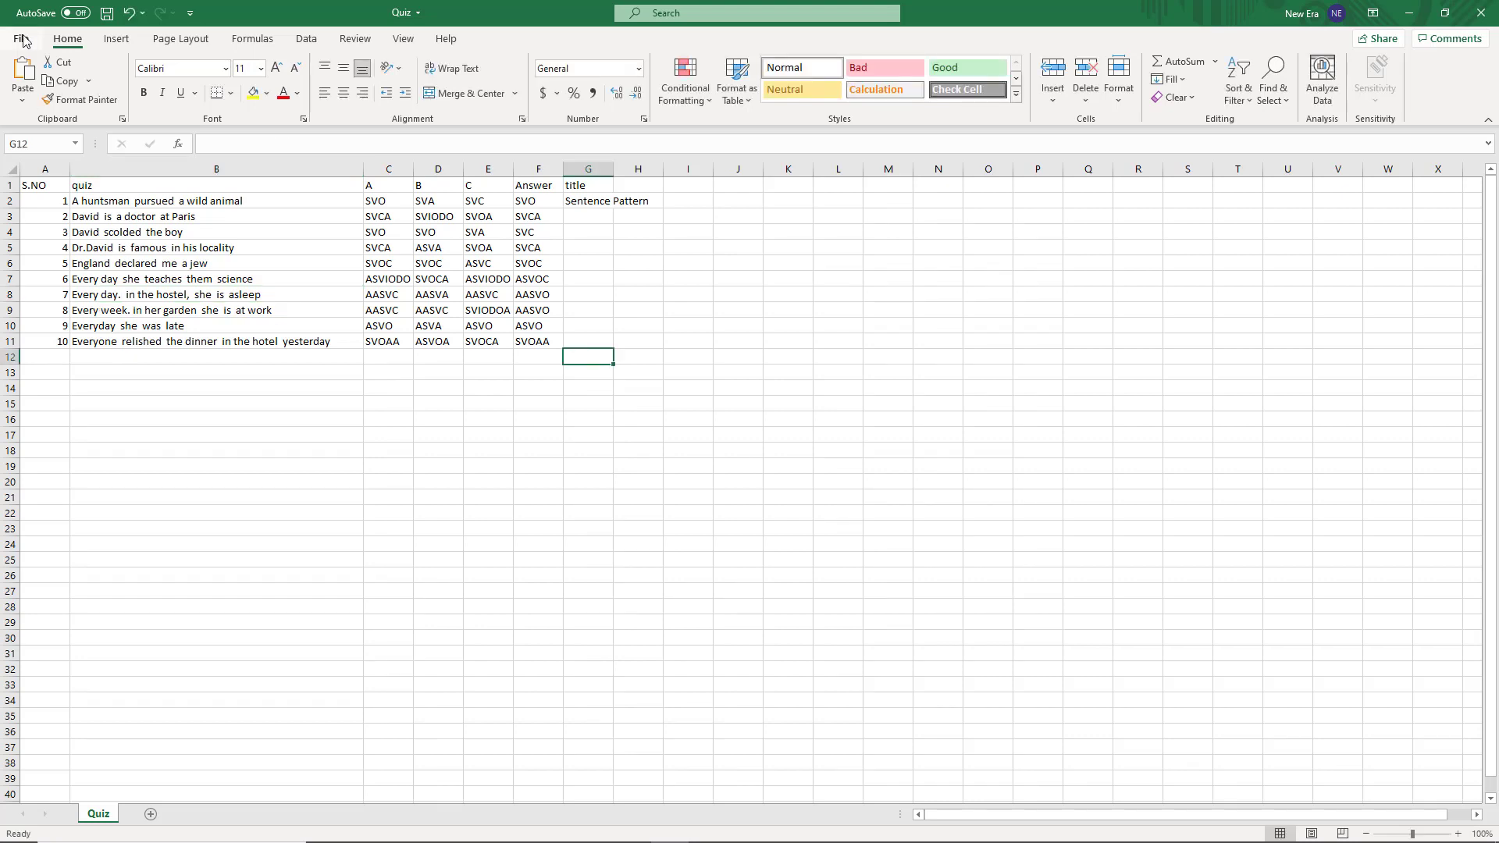
Save the filled-in Quiz file and close Excel
{"action": "left_click", "coordinate": [23, 39]}
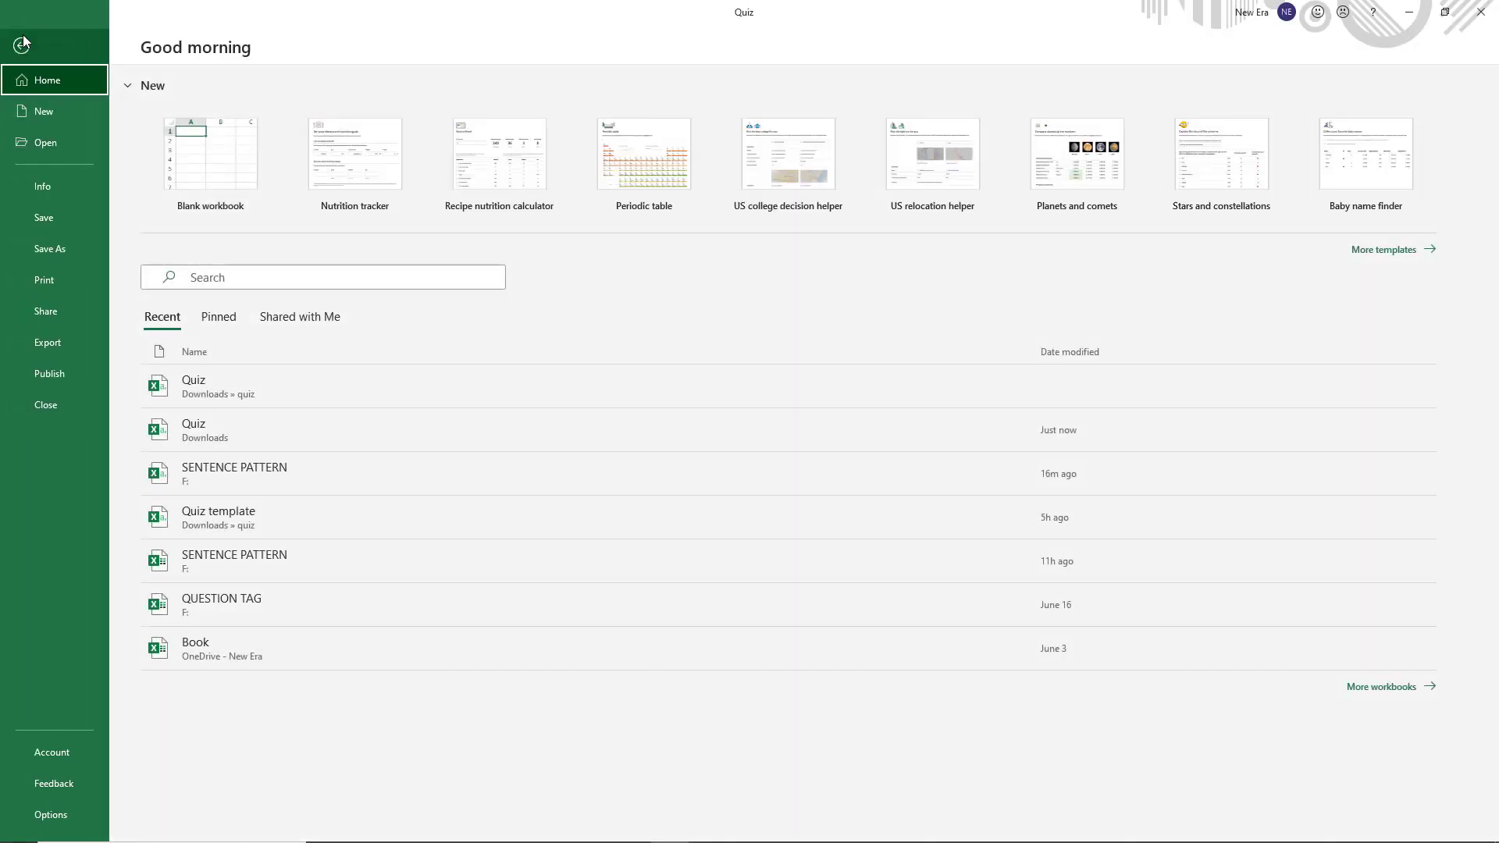
{"action": "left_click", "coordinate": [68, 224]}
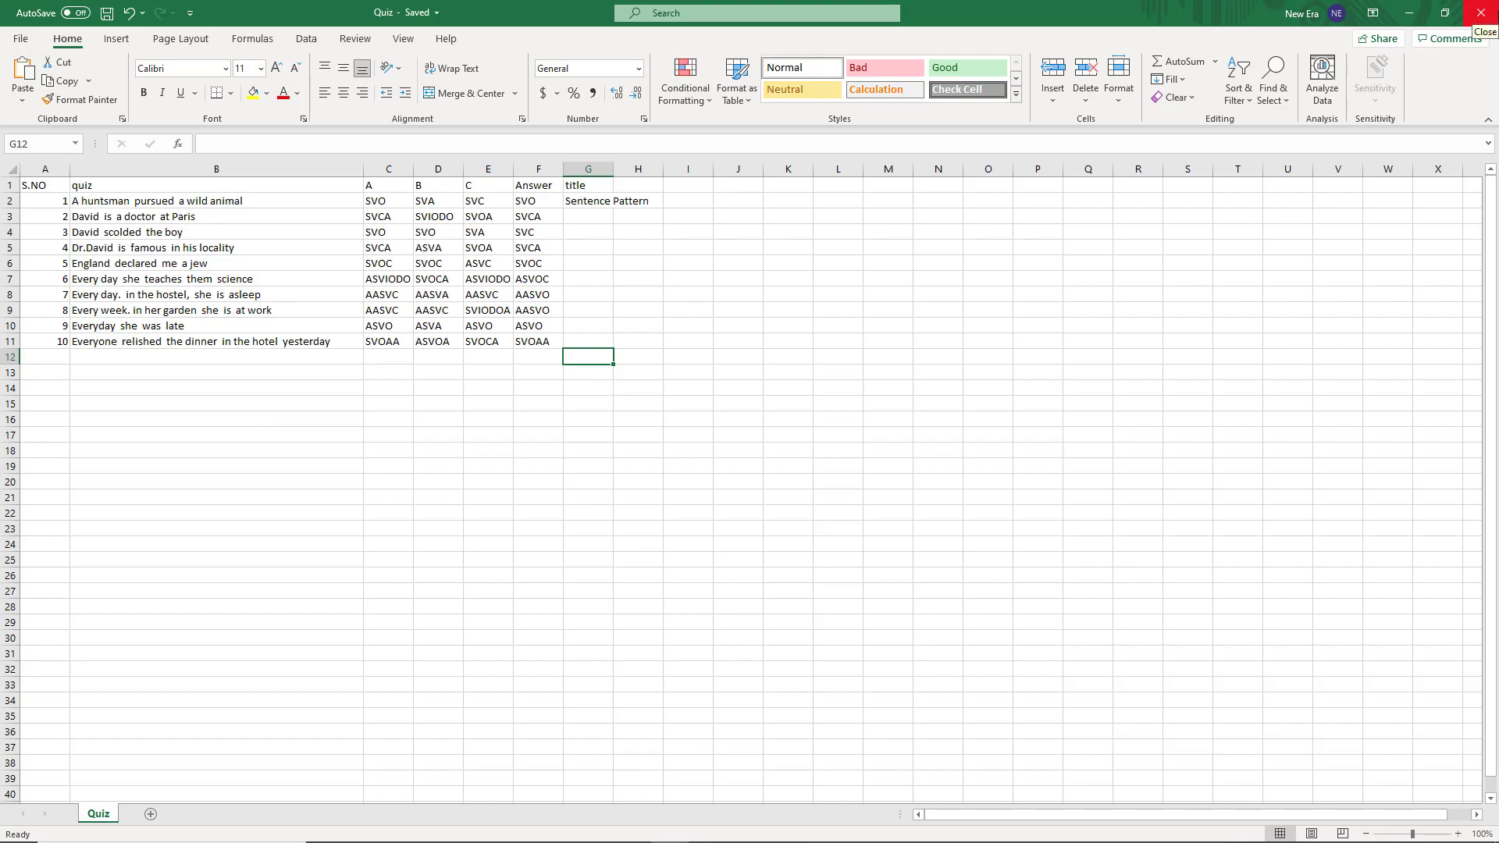
{"action": "left_click", "coordinate": [1481, 12]}
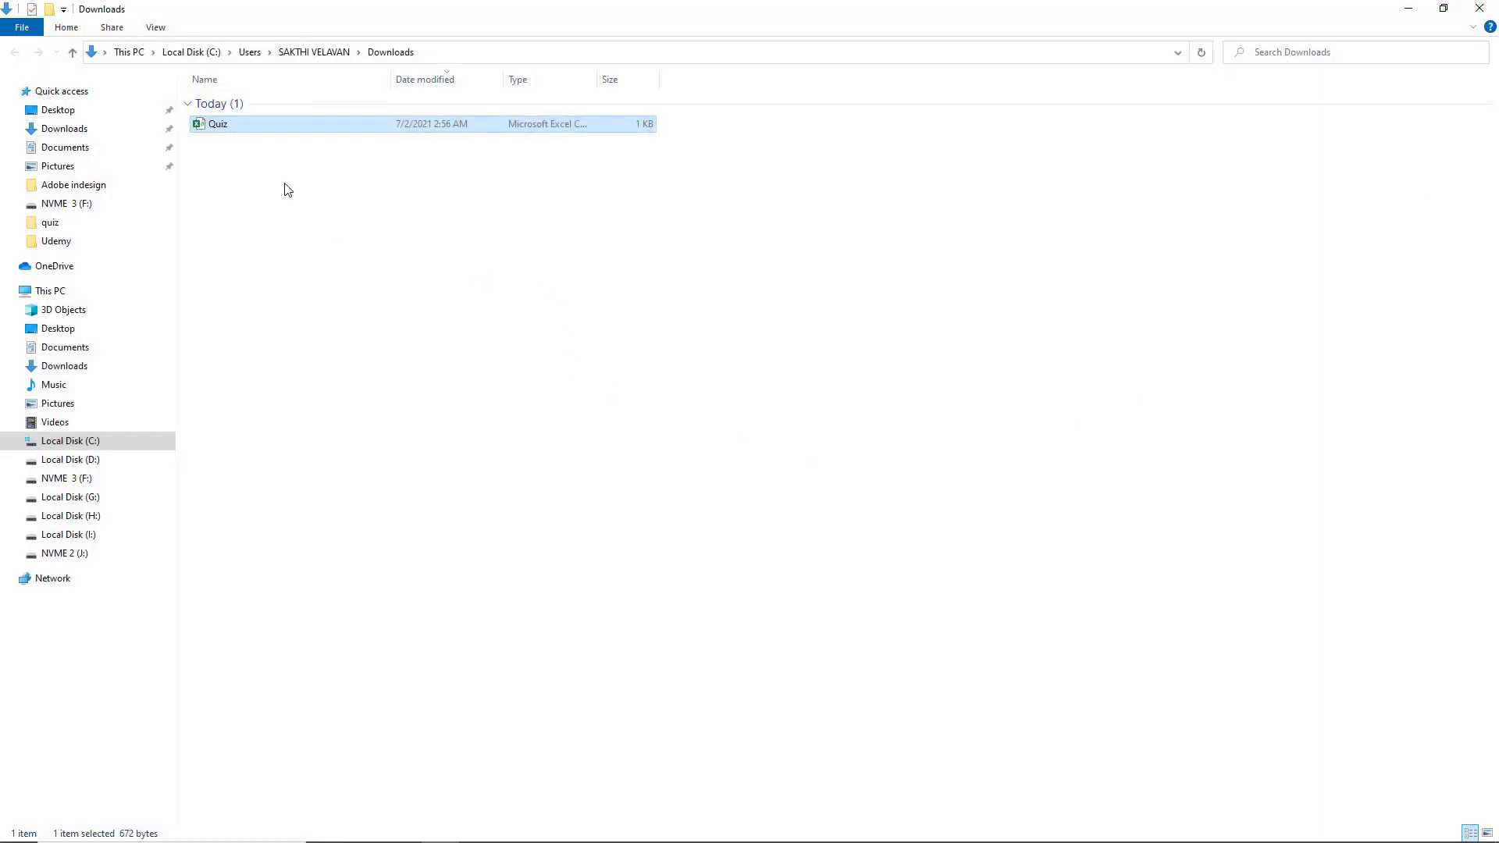
Open the saved Quiz file from the Downloads folder in Notepad
{"action": "right_click", "coordinate": [238, 127]}
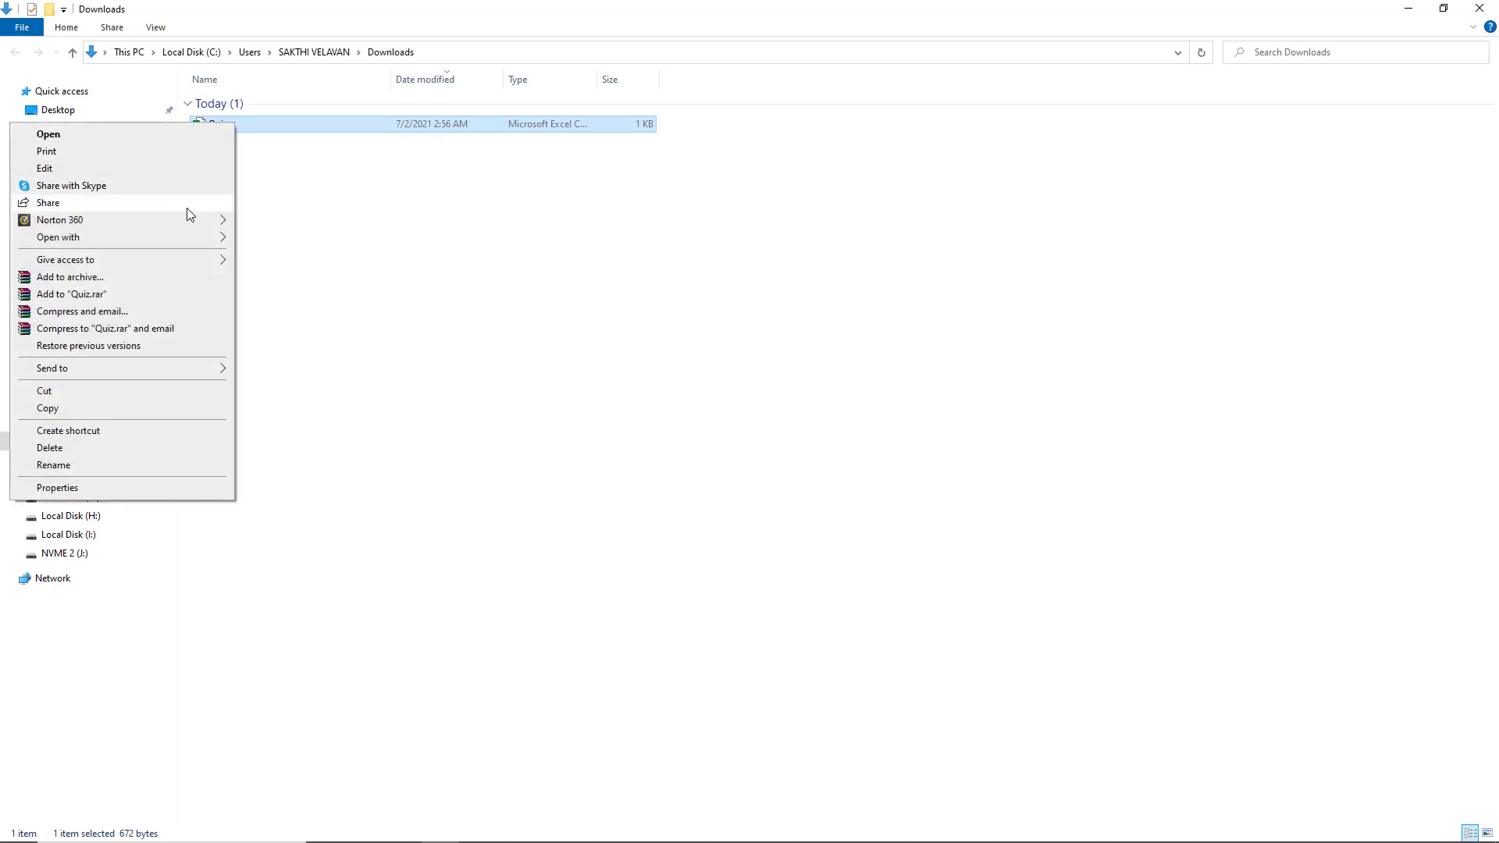
{"action": "mouse_move", "coordinate": [187, 246]}
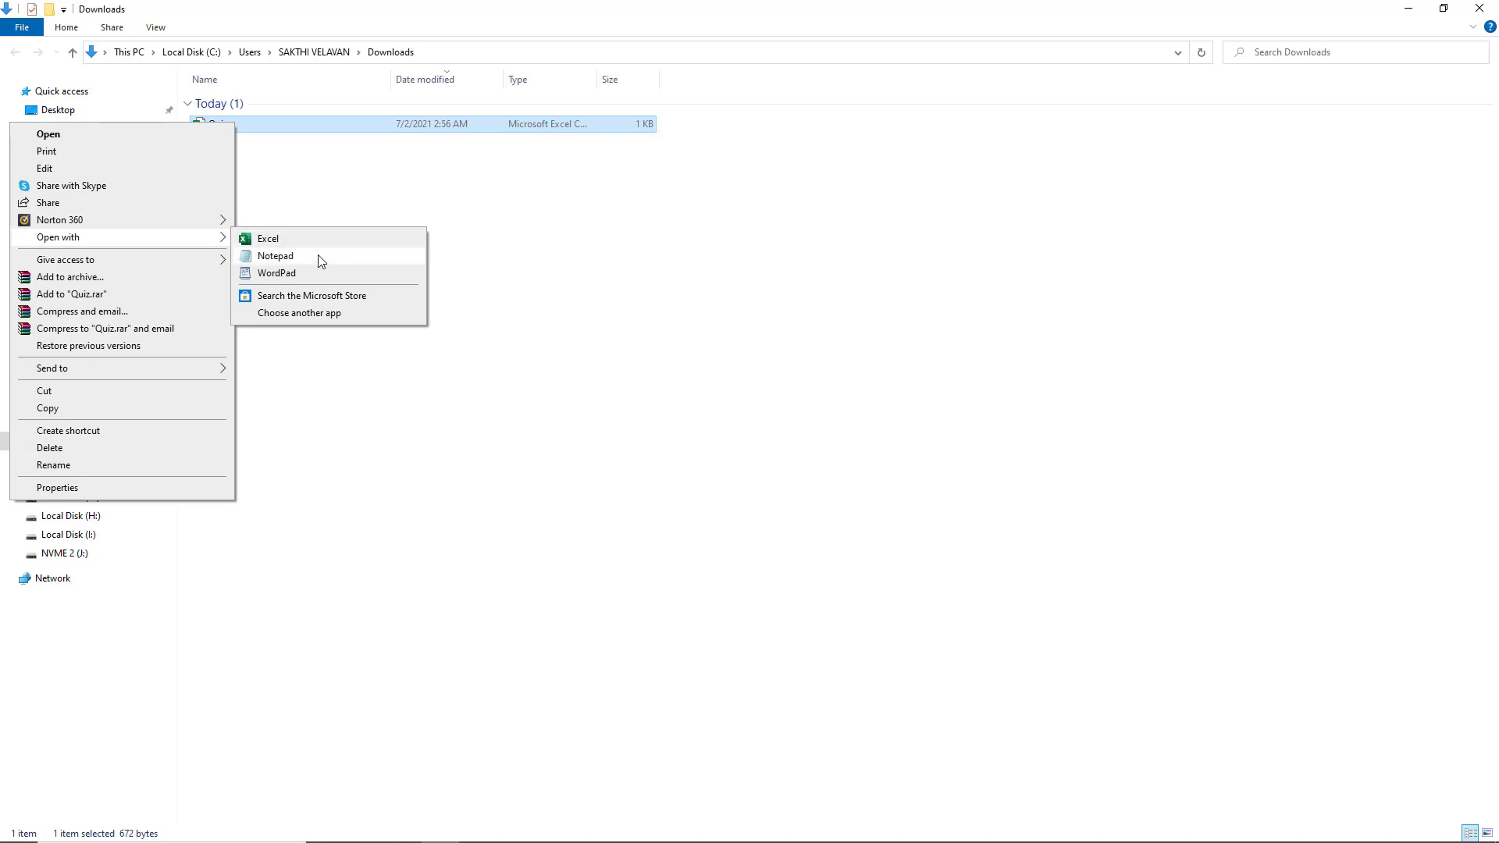
{"action": "left_click", "coordinate": [320, 258]}
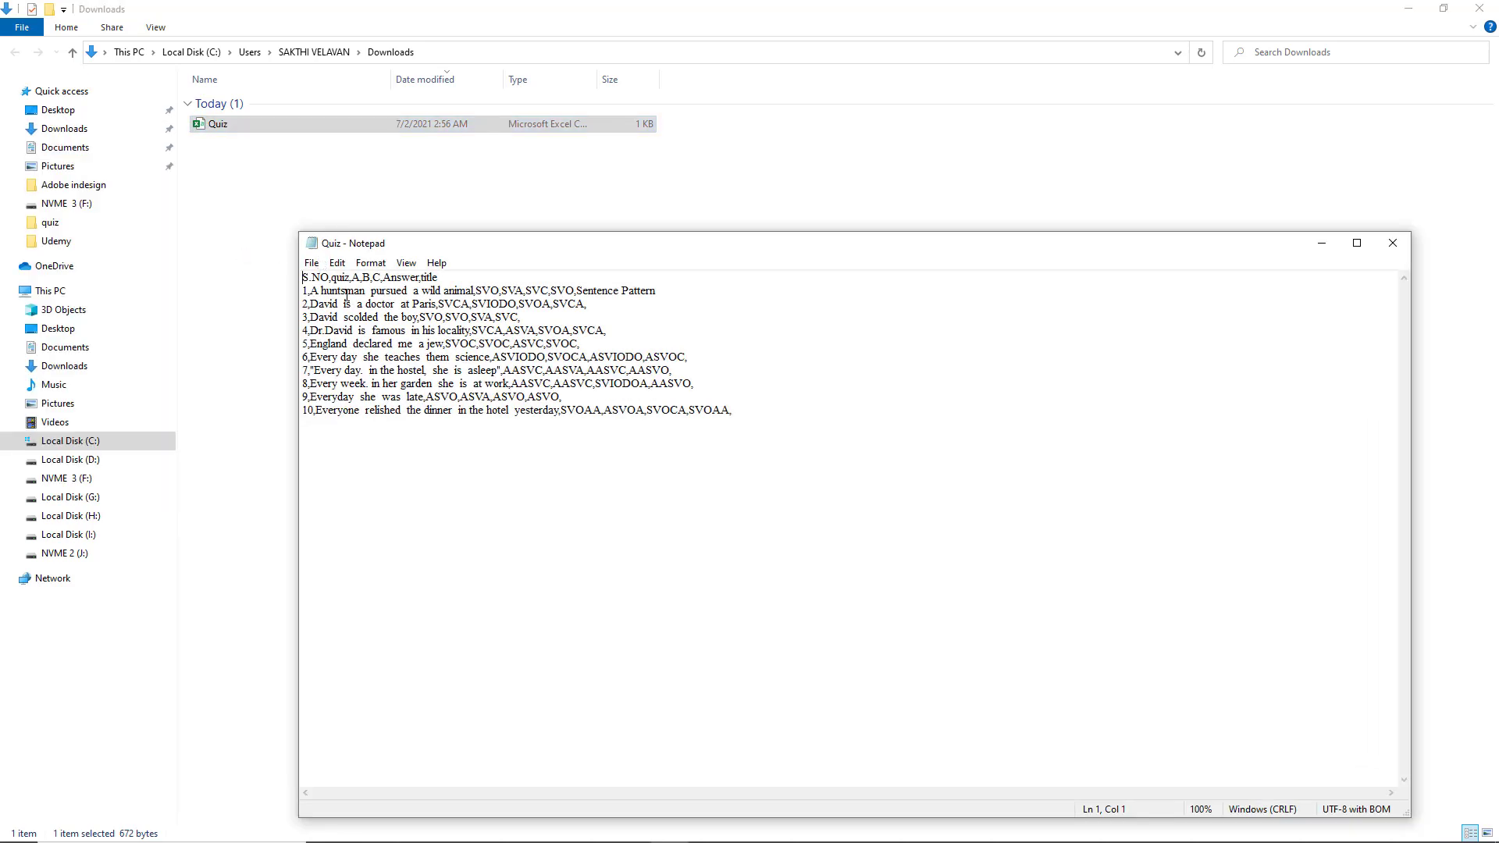
Copy all the comma-separated quiz text, including the header line, and close Notepad and the Downloads window
{"action": "key", "text": "ctrl+a"}
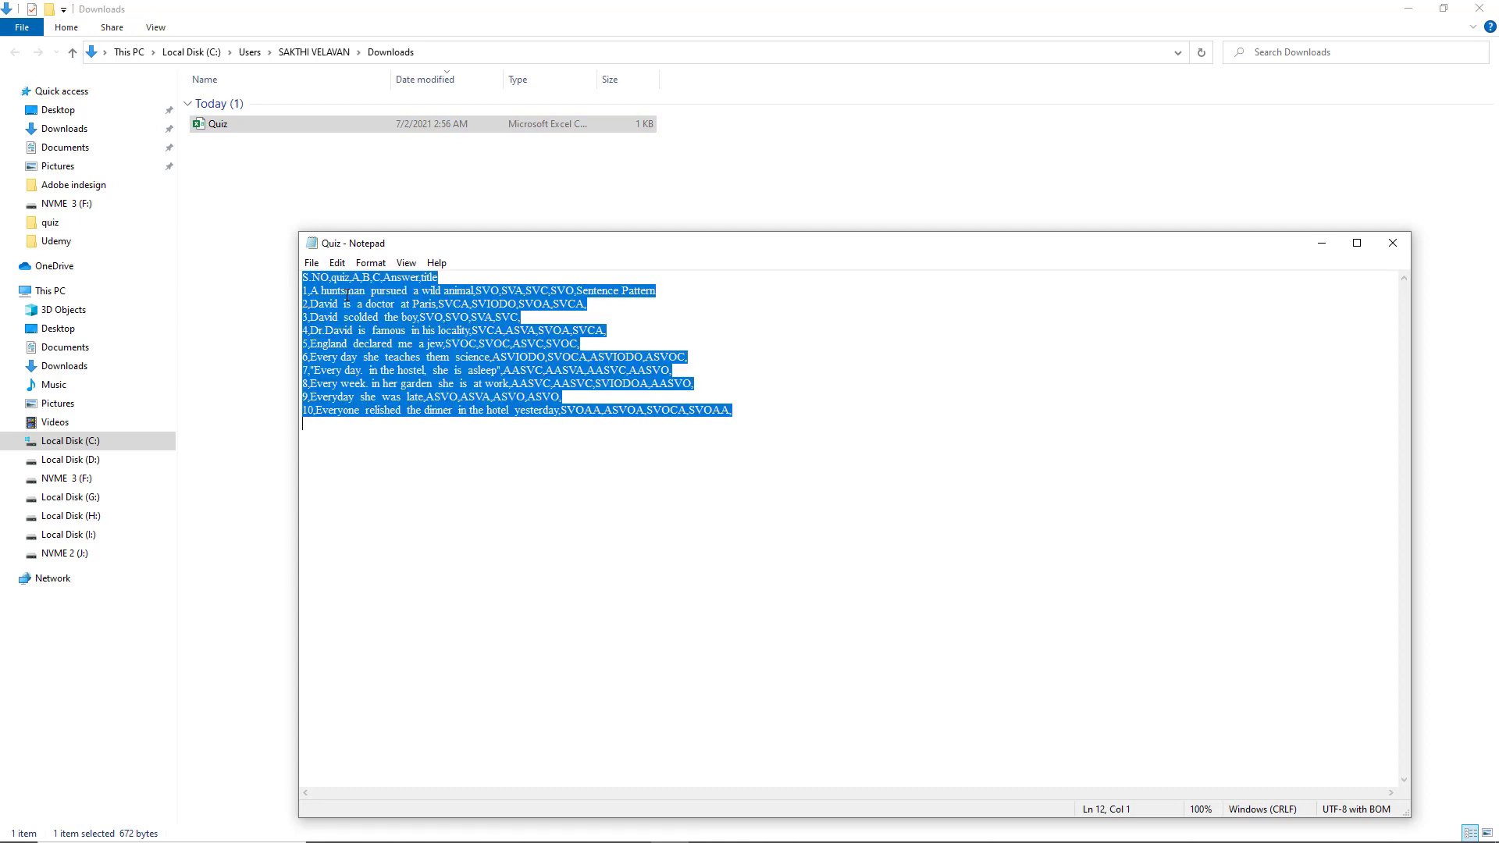
{"action": "right_click", "coordinate": [347, 295]}
{"action": "left_click", "coordinate": [301, 340]}
{"action": "left_click", "coordinate": [1393, 243]}
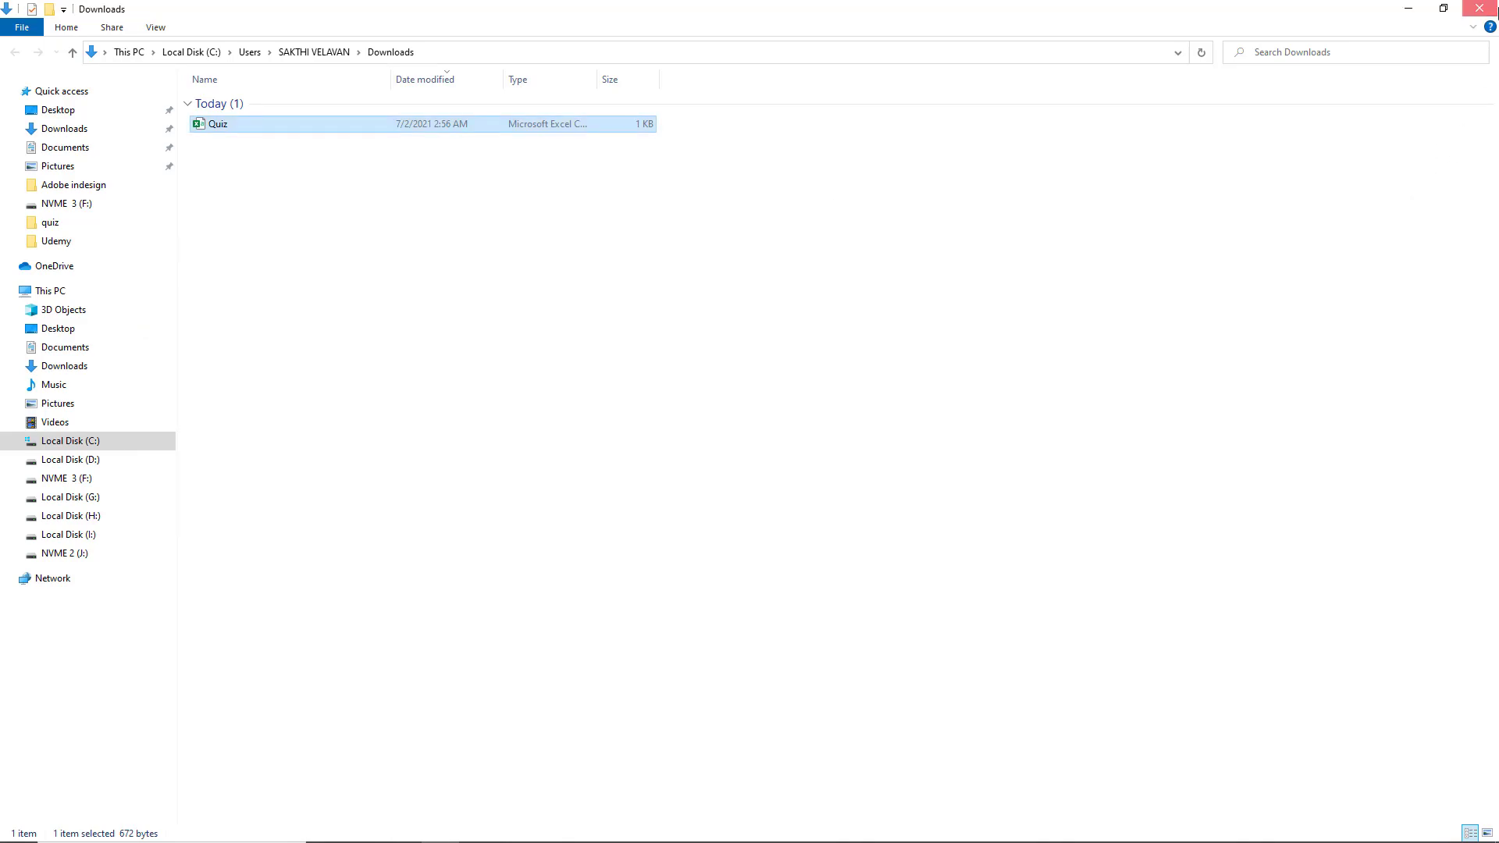
{"action": "left_click", "coordinate": [1480, 8]}
Paste the copied quiz data into the "Paste your quiz here" box on the Create Quiz page
{"action": "scroll", "coordinate": [554, 331], "scroll_direction": "down", "scroll_amount": 8}
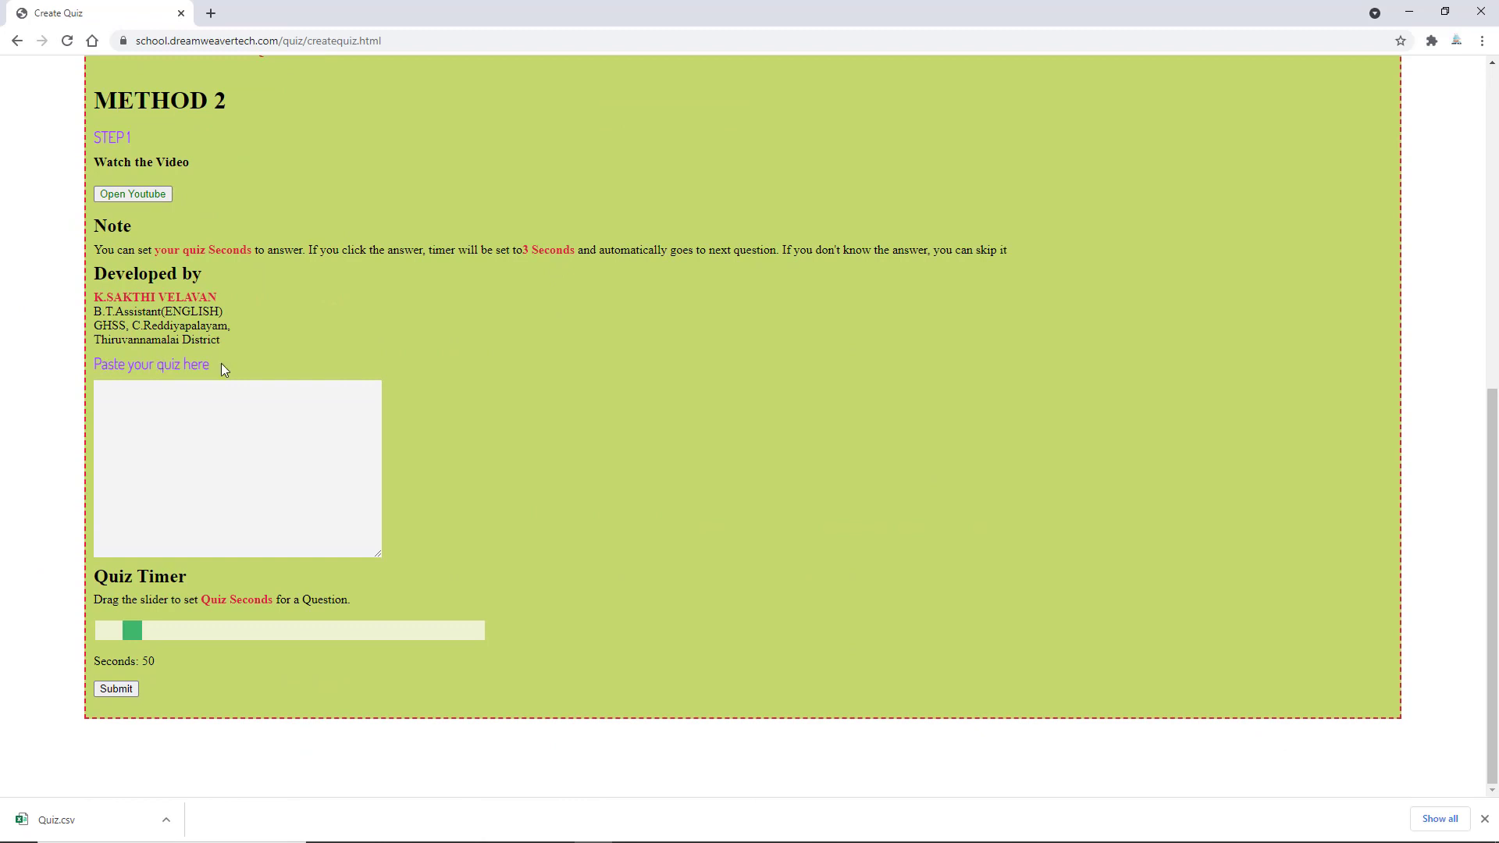
{"action": "left_click", "coordinate": [186, 414]}
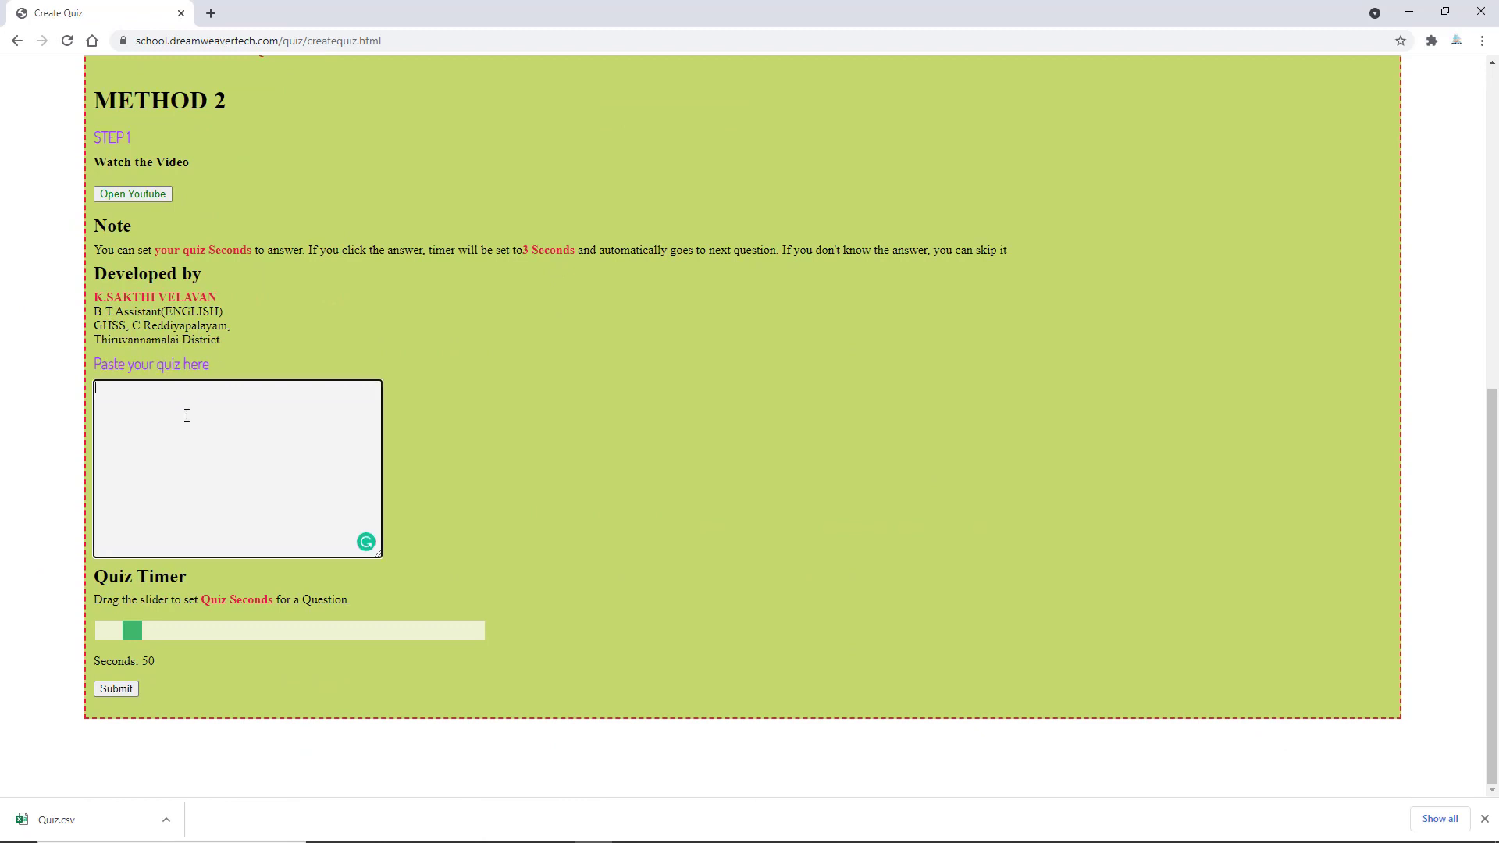
{"action": "key", "text": "ctrl+v"}
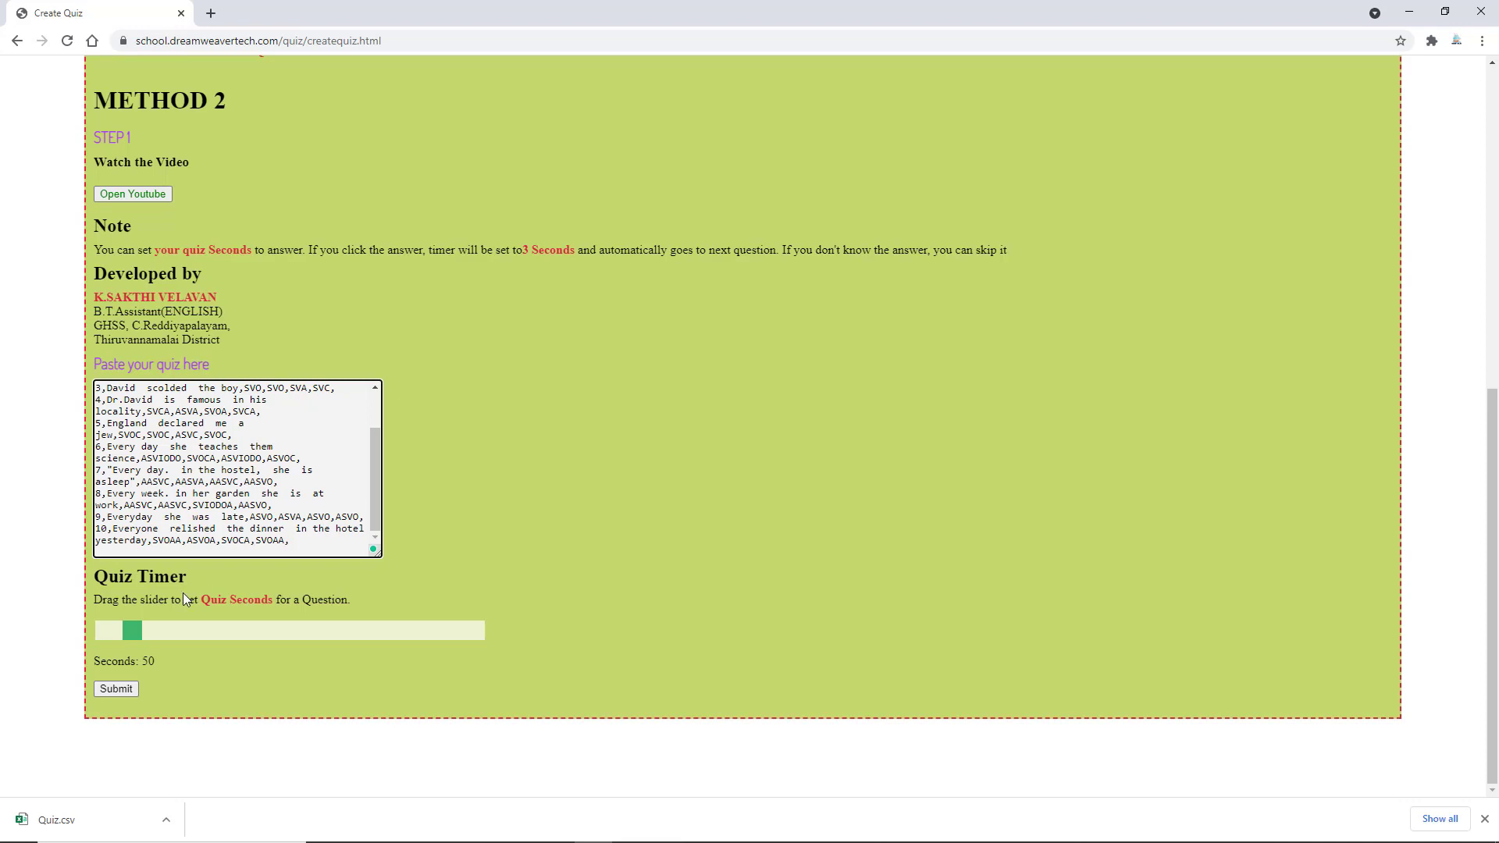
Set the quiz timer to 50 seconds per question and submit the quiz
{"action": "left_click_drag", "start_coordinate": [130, 633], "coordinate": [483, 642]}
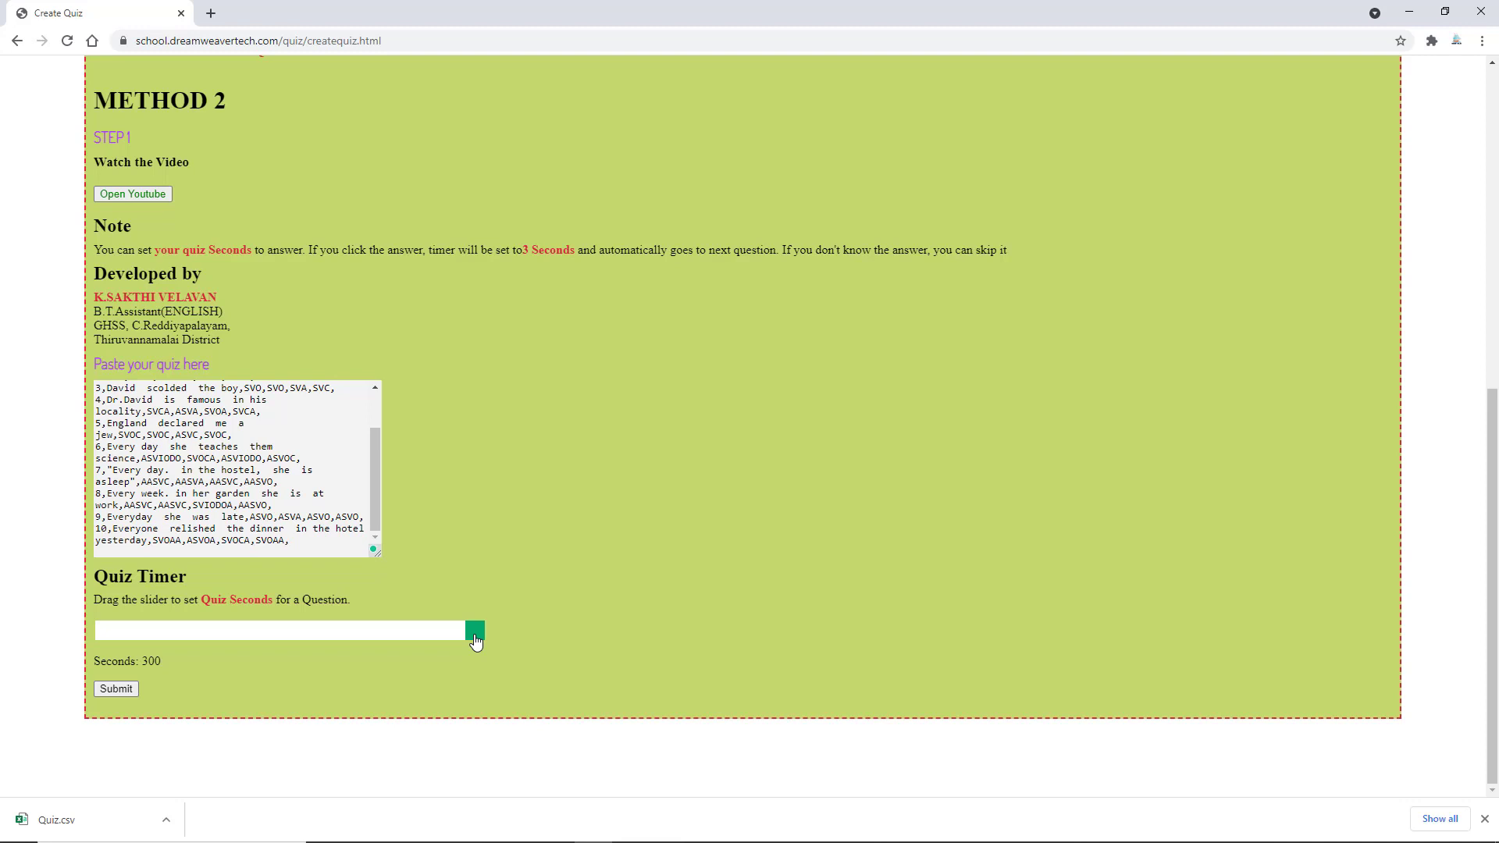
{"action": "left_click_drag", "start_coordinate": [476, 641], "coordinate": [132, 640]}
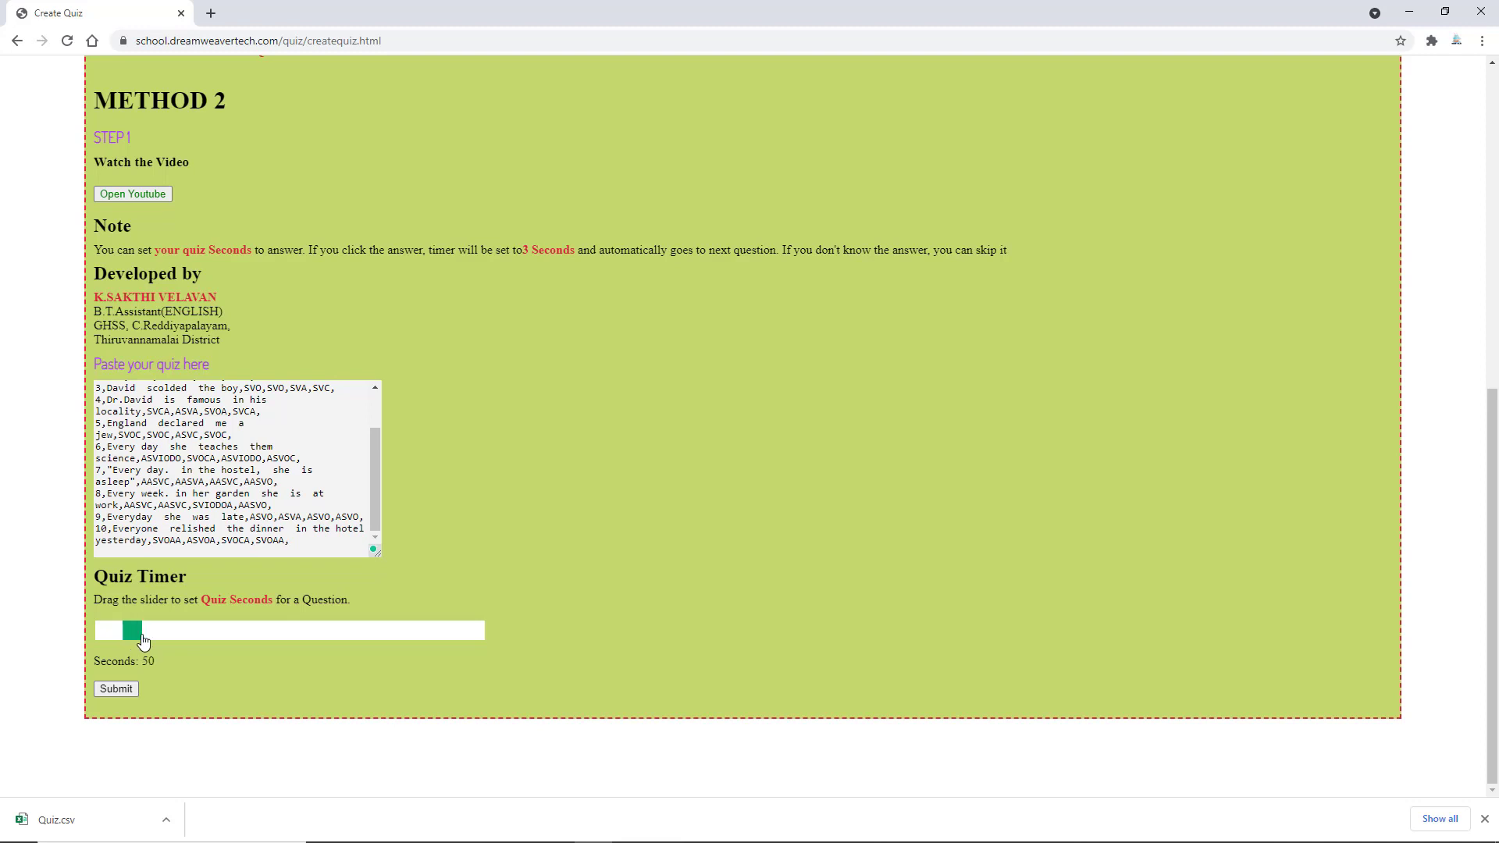
{"action": "left_click", "coordinate": [115, 689]}
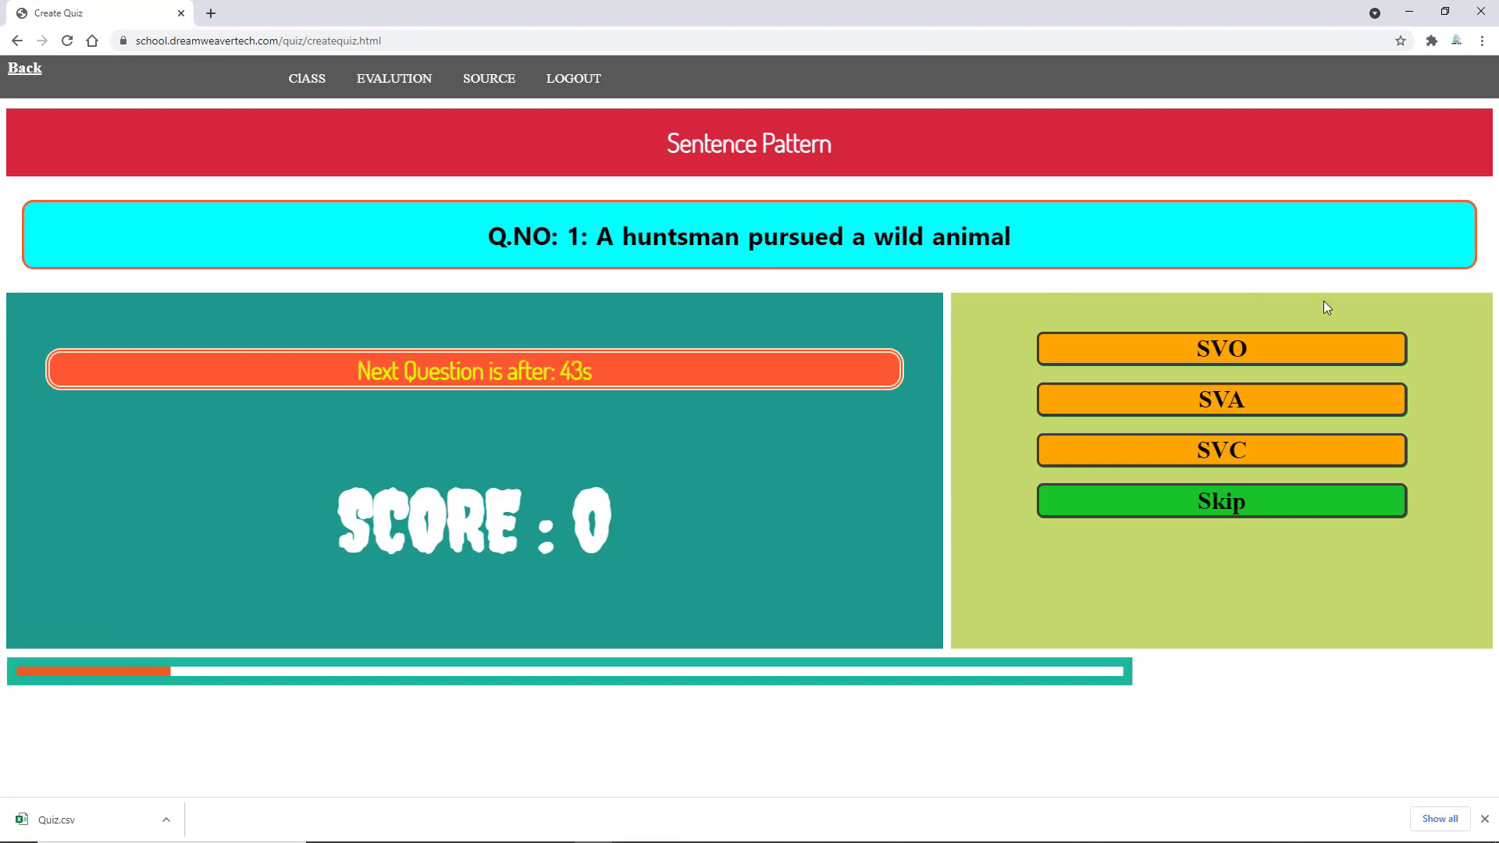
Answer the first question, "A huntsman pursued a wild animal", with SVO and skip all the remaining questions
{"action": "left_click", "coordinate": [1368, 344]}
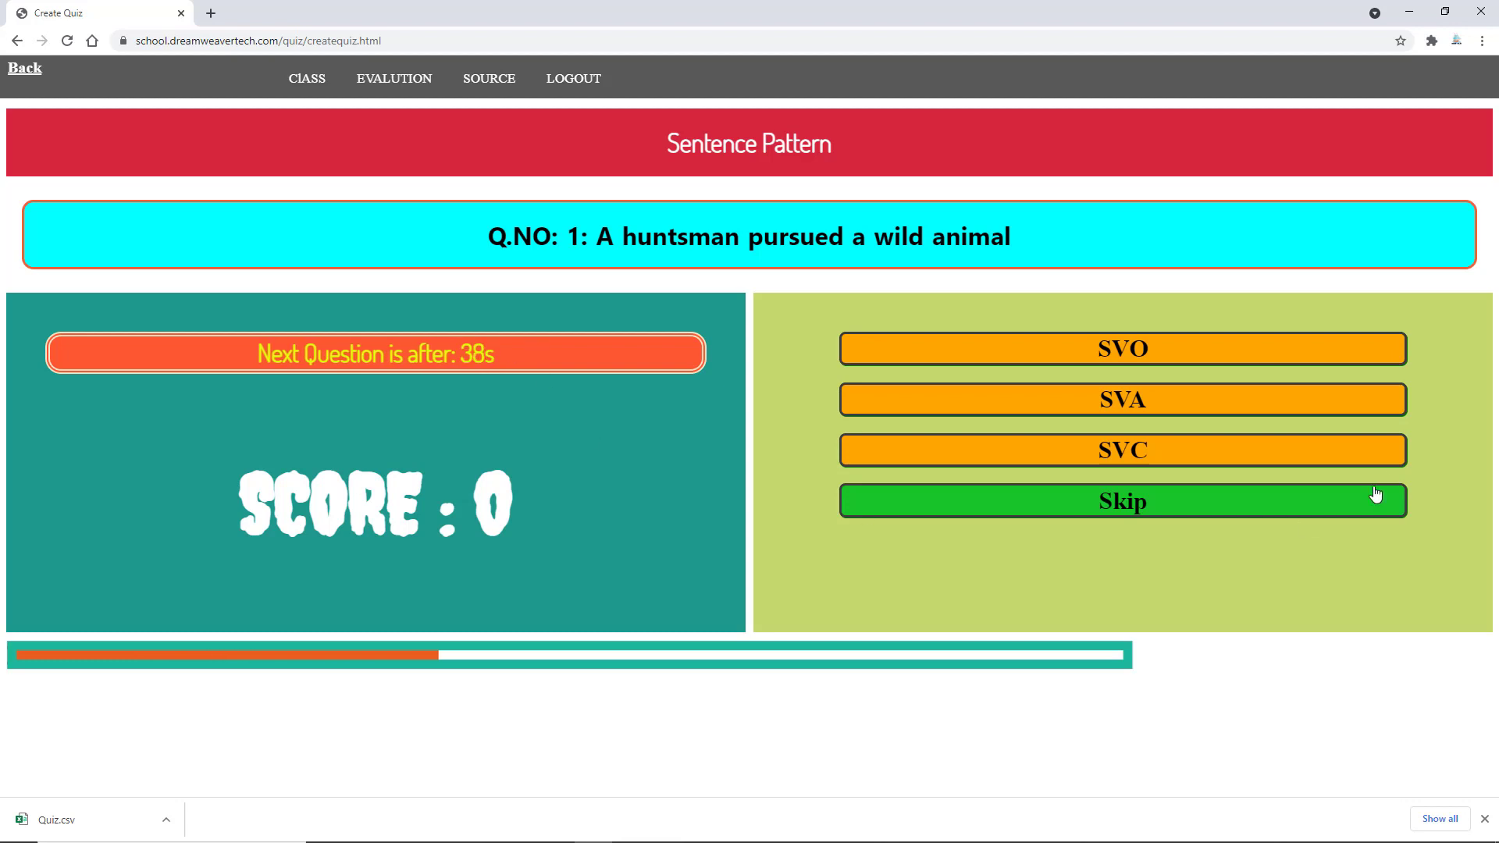
{"action": "left_click", "coordinate": [1117, 354]}
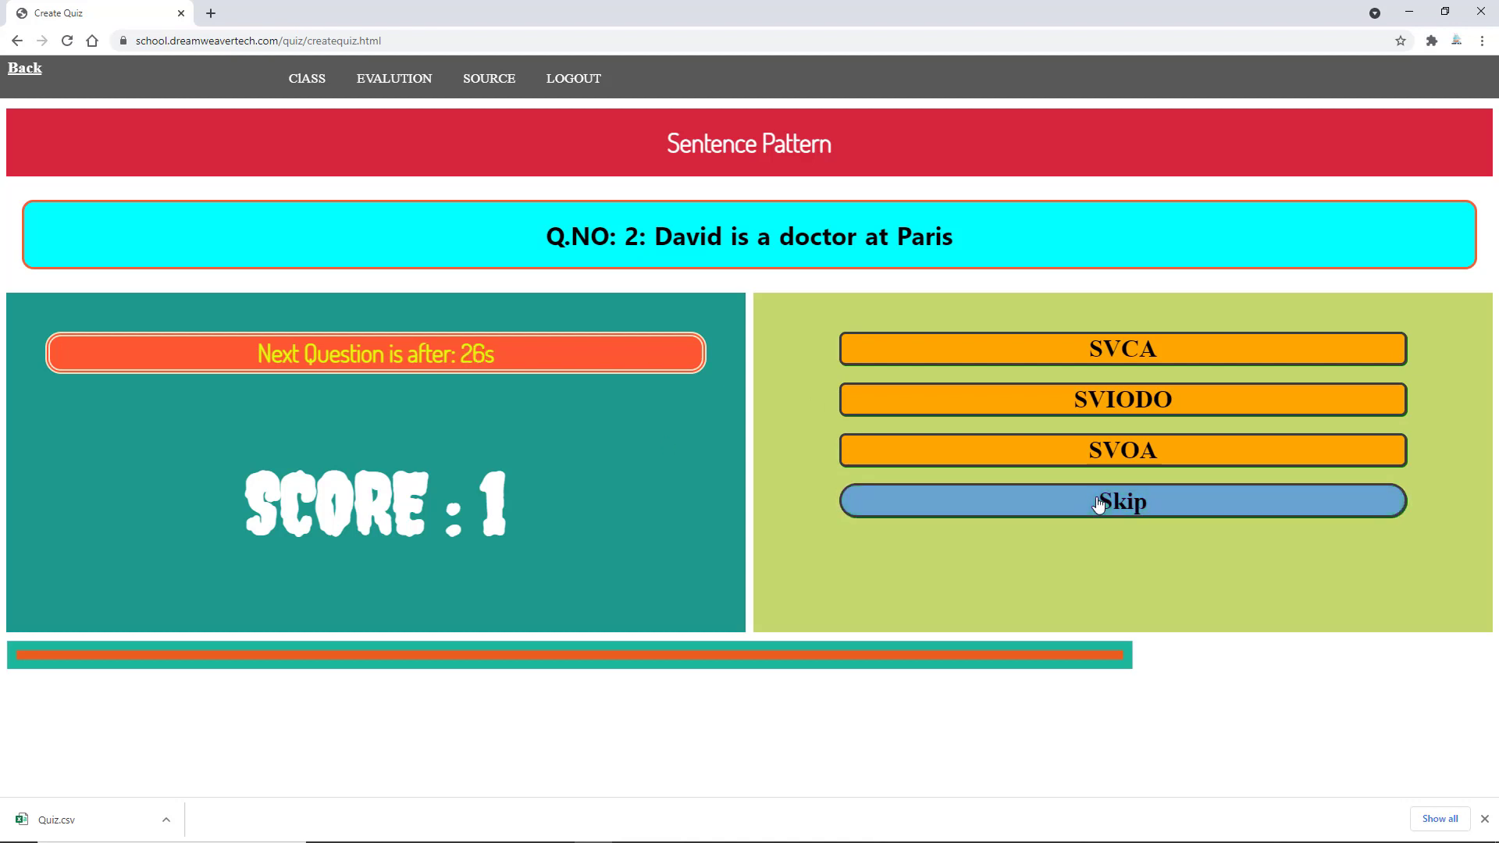
{"action": "left_click", "coordinate": [1101, 504]}
{"action": "left_click", "coordinate": [1104, 502]}
{"action": "double_click", "coordinate": [1106, 503]}
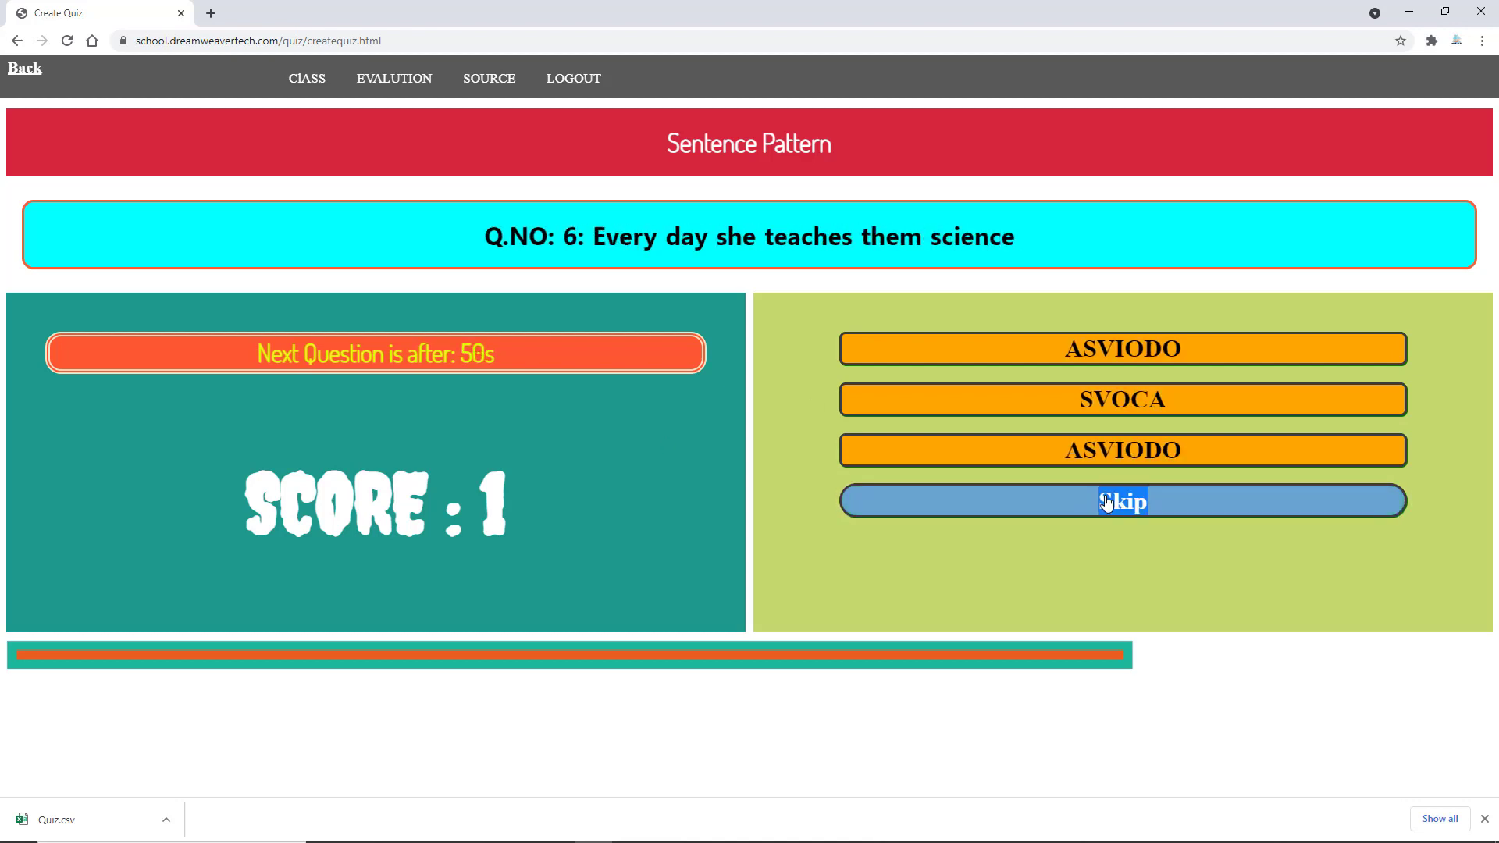
{"action": "double_click", "coordinate": [1106, 502]}
{"action": "double_click", "coordinate": [1102, 501]}
{"action": "left_click", "coordinate": [1104, 502]}
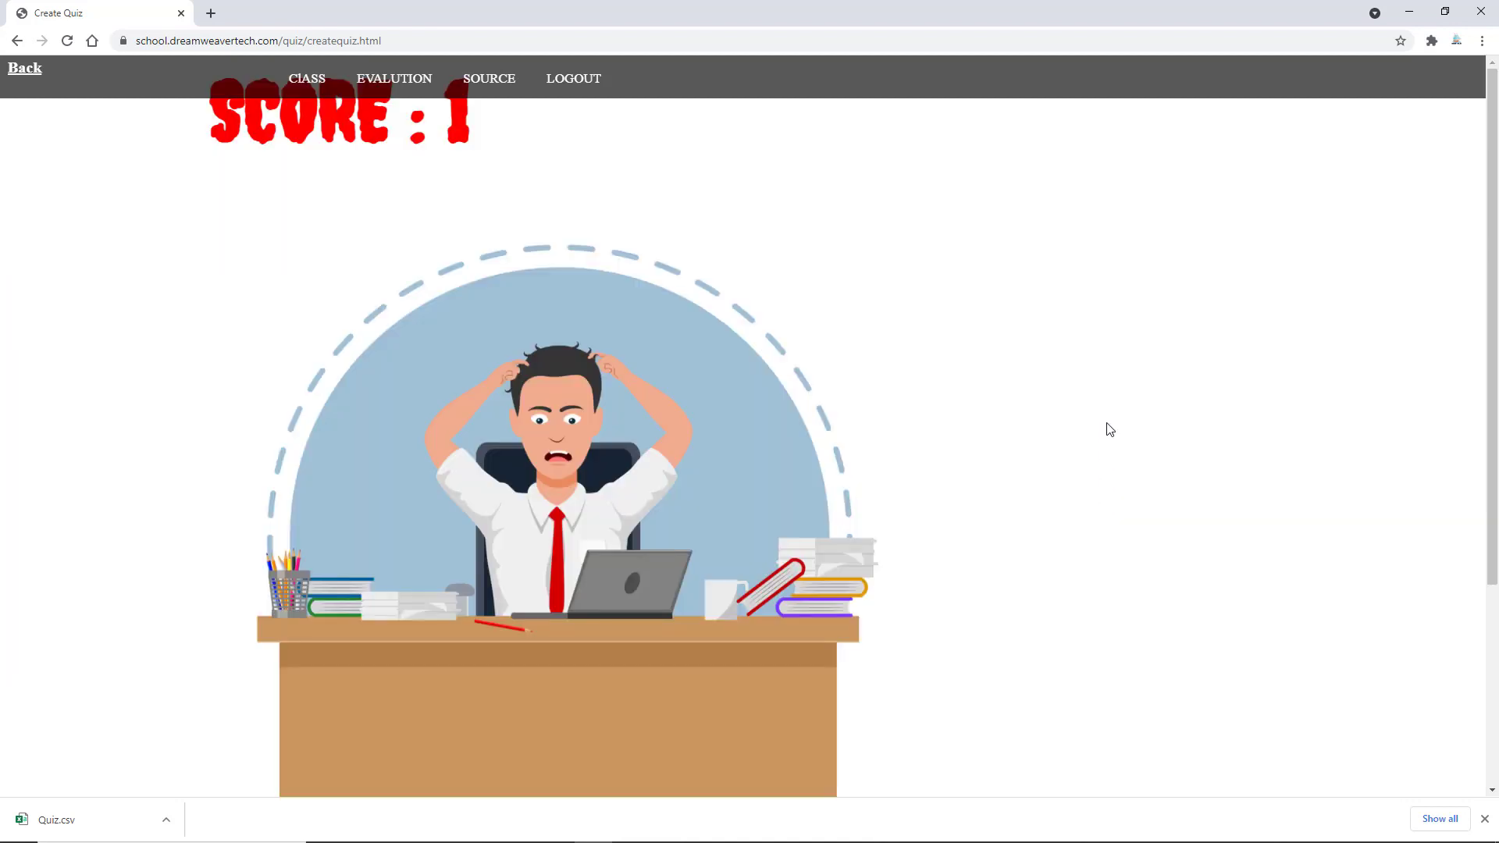
Examine the final score and compare the given answer with the correct one in the answer review
{"action": "scroll", "coordinate": [1004, 332], "scroll_direction": "down", "scroll_amount": 4}
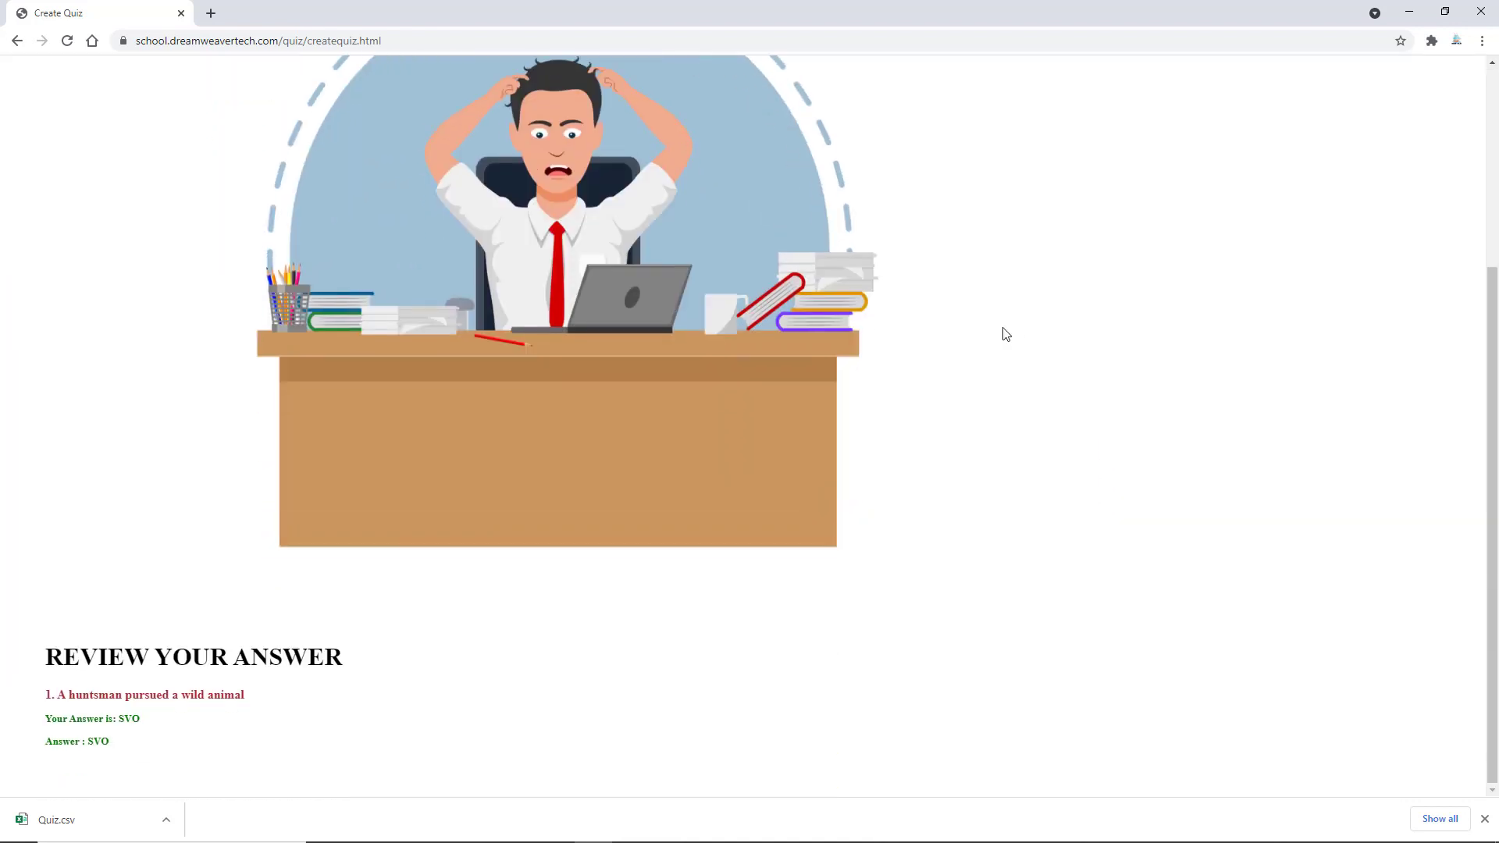
{"action": "scroll", "coordinate": [1002, 331], "scroll_direction": "up", "scroll_amount": 4}
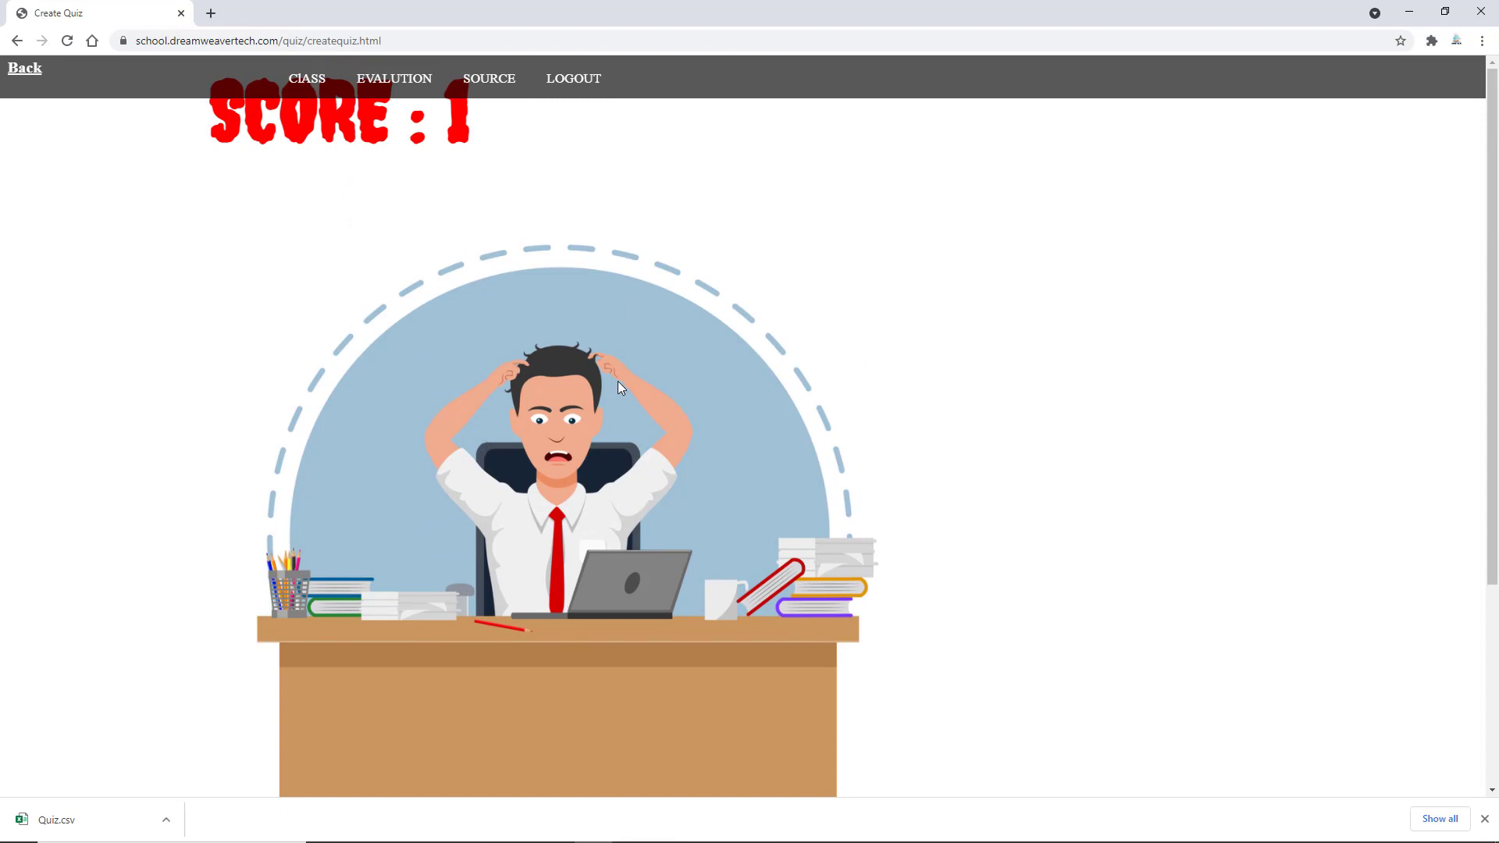
{"action": "scroll", "coordinate": [619, 385], "scroll_direction": "down", "scroll_amount": 4}
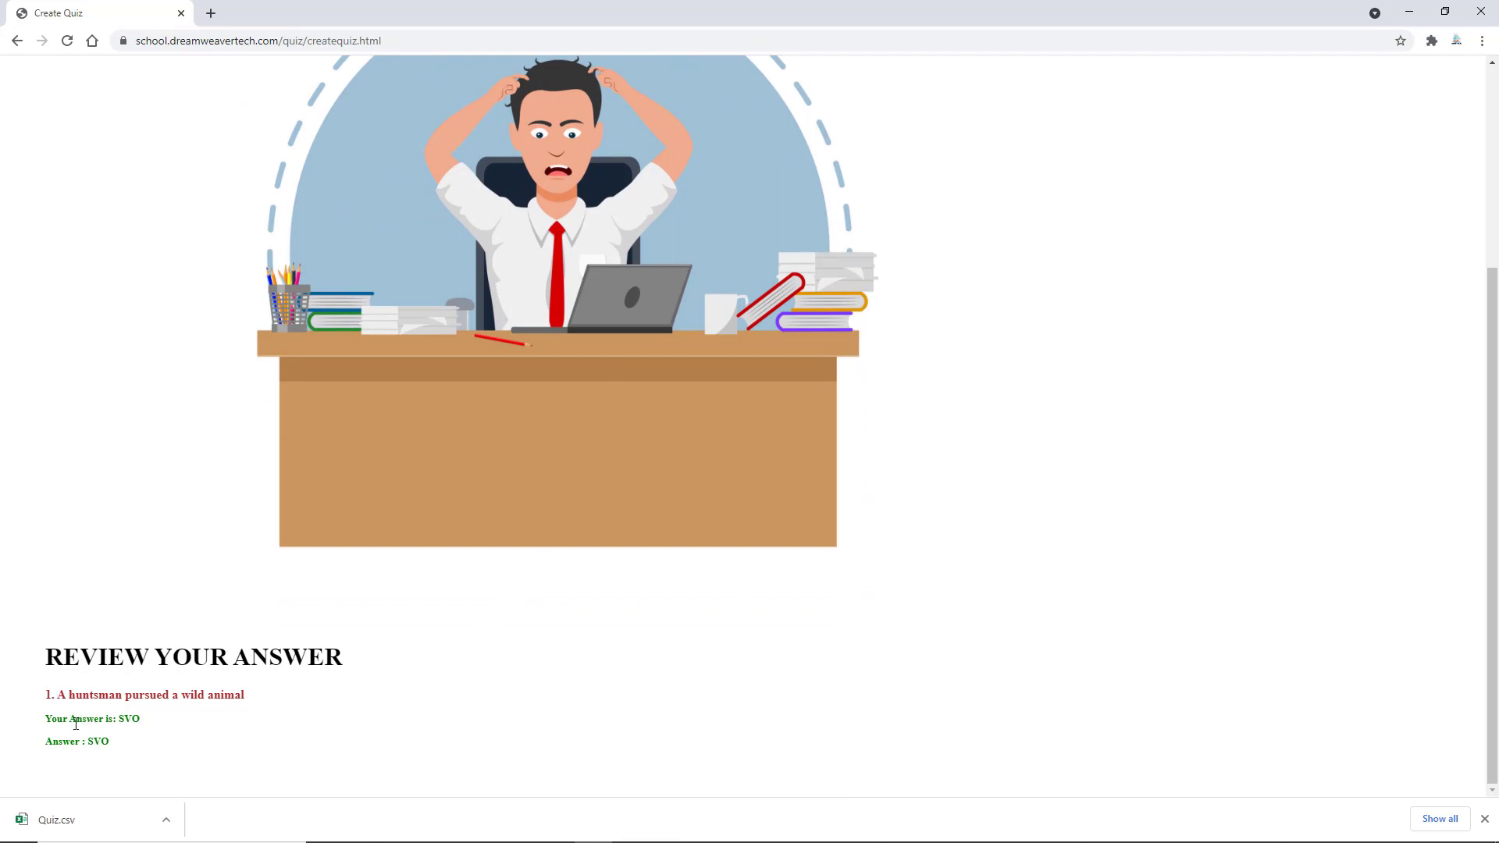
{"action": "left_click_drag", "start_coordinate": [76, 724], "coordinate": [150, 726]}
{"action": "left_click", "coordinate": [132, 745]}
{"action": "scroll", "coordinate": [231, 719], "scroll_direction": "up", "scroll_amount": 4}
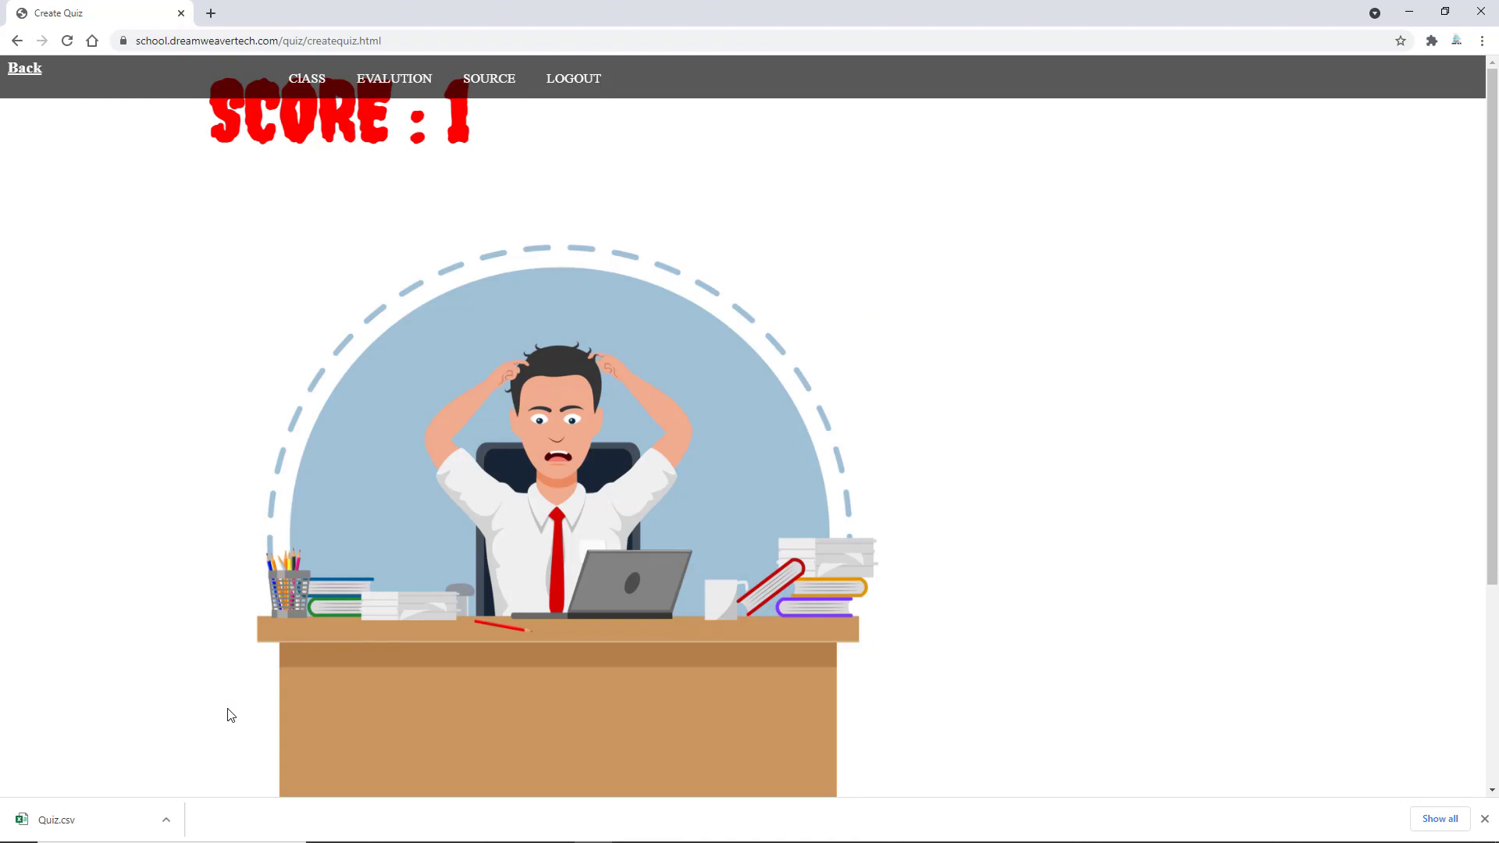